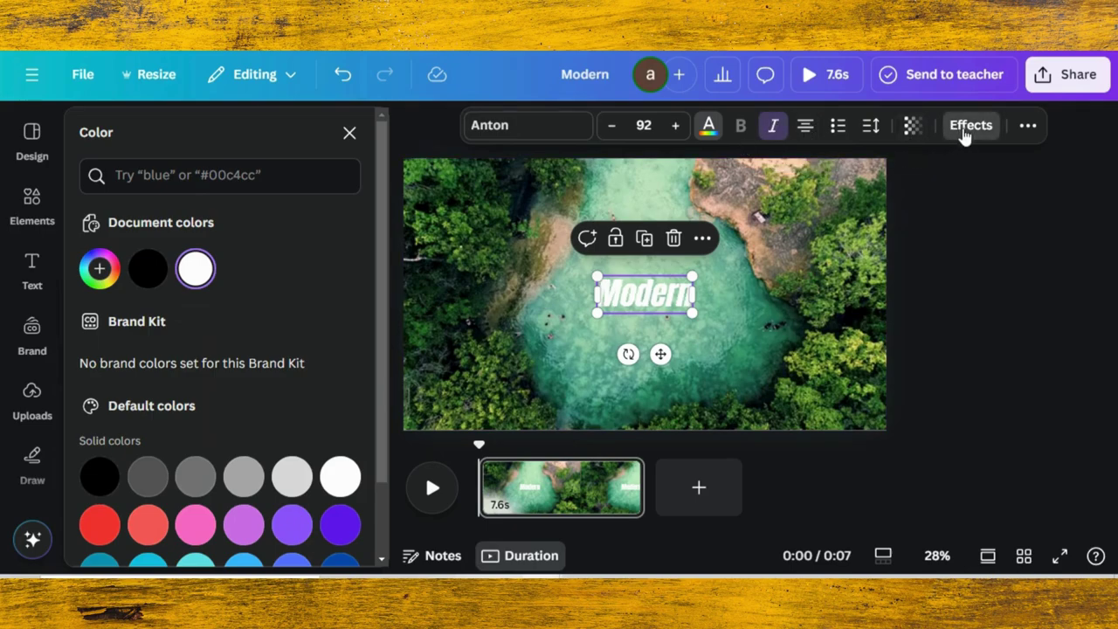
# Apply a Shadow effect to the Modern text with offset 100, direction -8, blur 100 and transparency 100
pyautogui.click(964, 133)
pyautogui.click(192, 236)
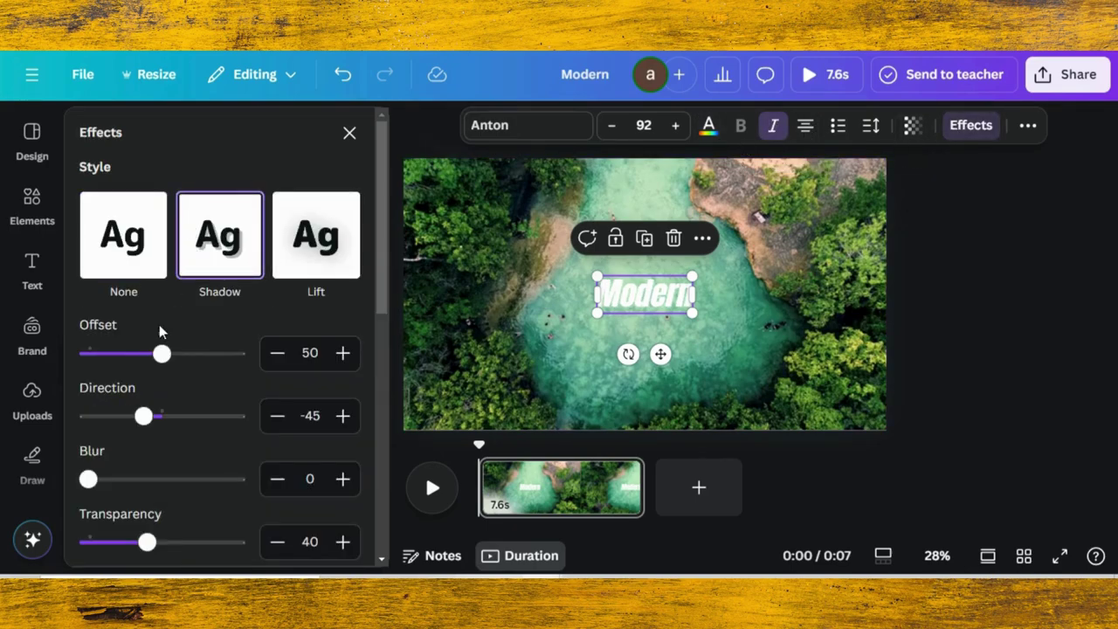
pyautogui.moveTo(162, 353); pyautogui.dragTo(262, 352)
pyautogui.moveTo(146, 419); pyautogui.dragTo(155, 421)
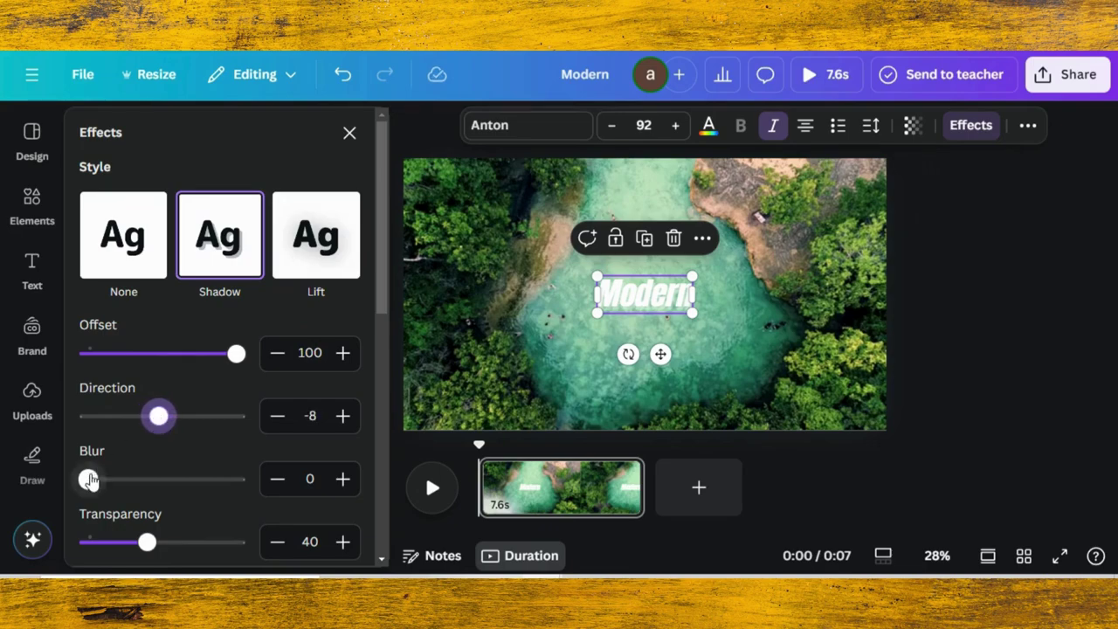
pyautogui.moveTo(88, 479); pyautogui.dragTo(236, 478)
pyautogui.moveTo(146, 542); pyautogui.dragTo(260, 564)
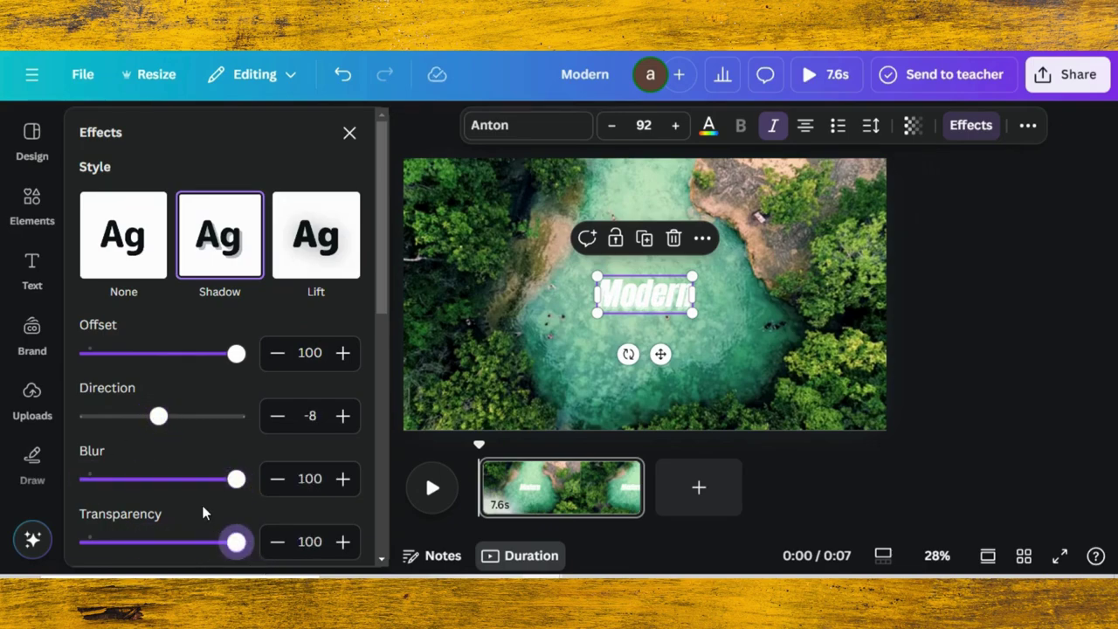
# Set the shadow color of the Modern text to black
pyautogui.scroll(-1, 201, 507)
pyautogui.click(346, 496)
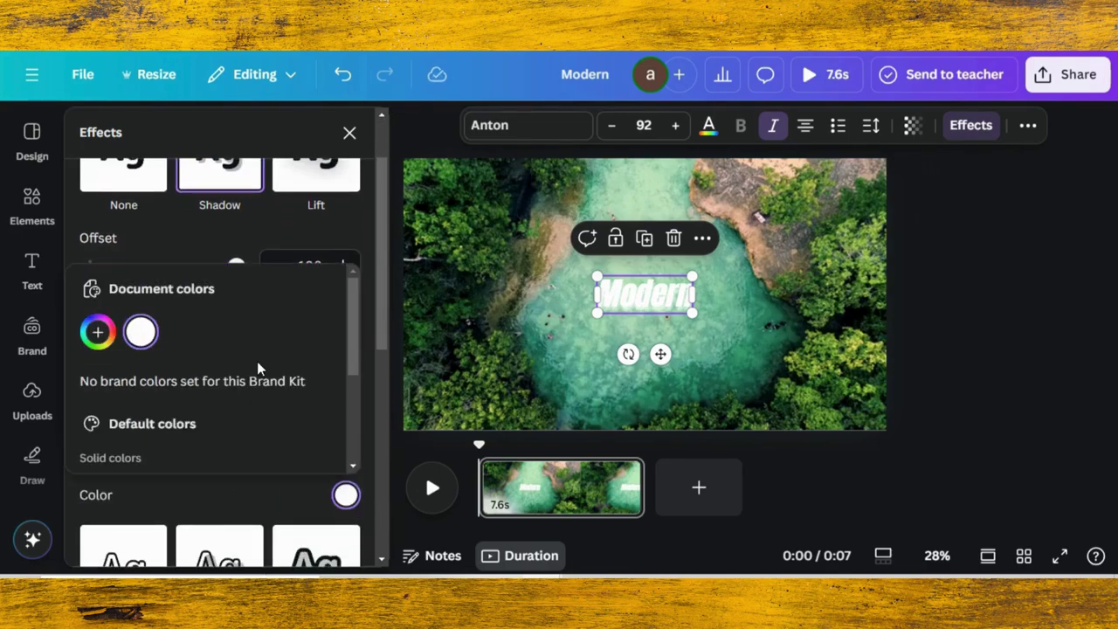
pyautogui.scroll(-3, 137, 422)
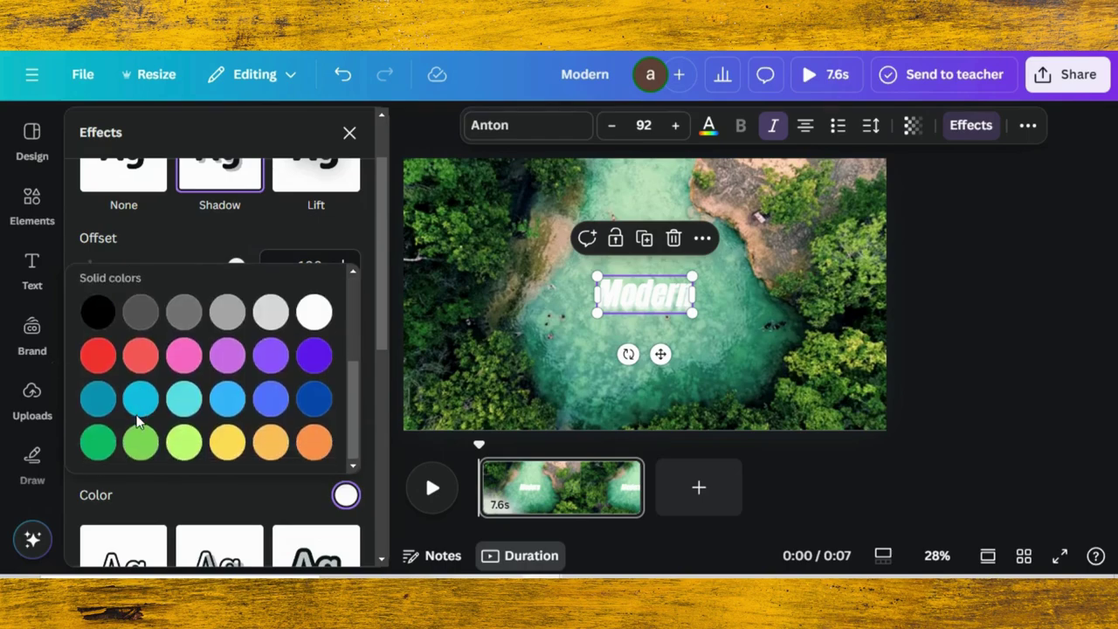
pyautogui.click(97, 317)
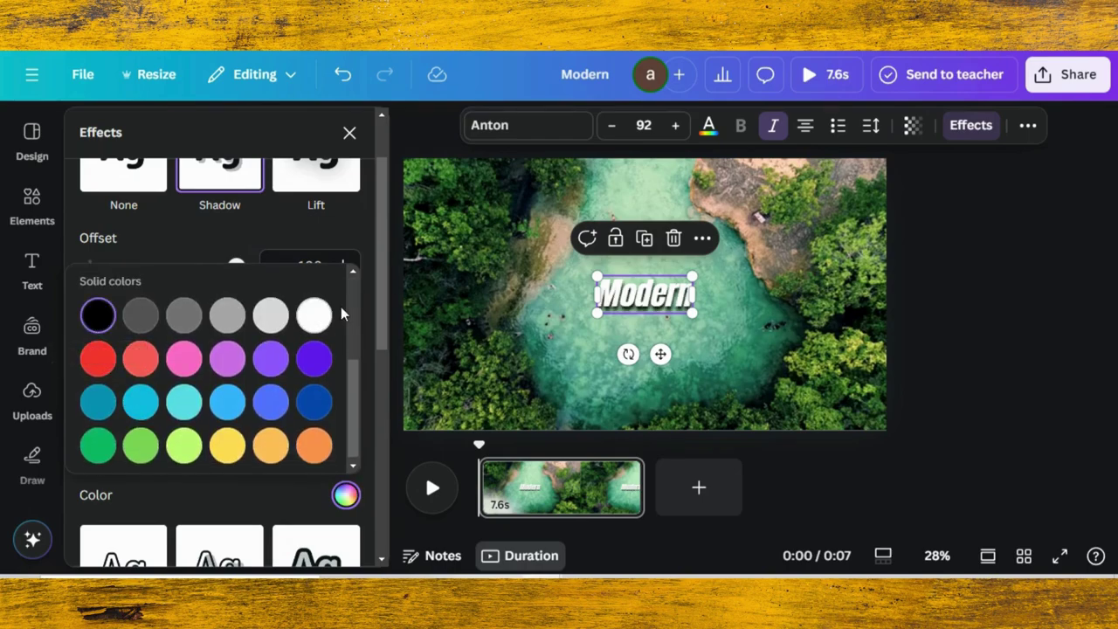
pyautogui.click(385, 314)
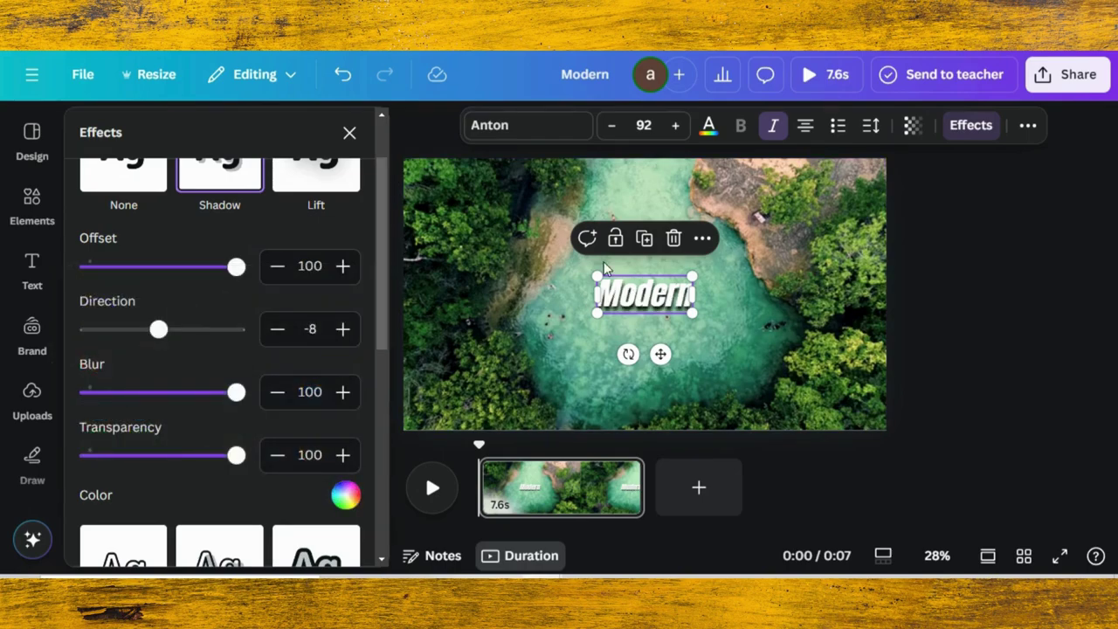
# Enlarge the Modern text to font size 248 across the middle of the video
pyautogui.moveTo(591, 273); pyautogui.dragTo(496, 237)
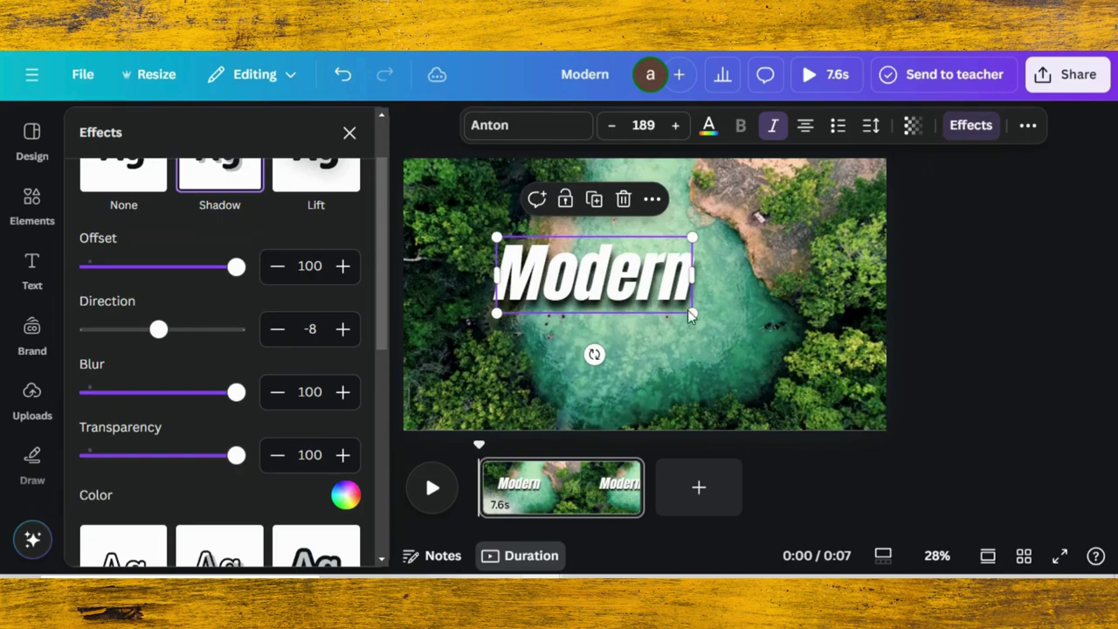
pyautogui.moveTo(696, 314); pyautogui.dragTo(753, 337)
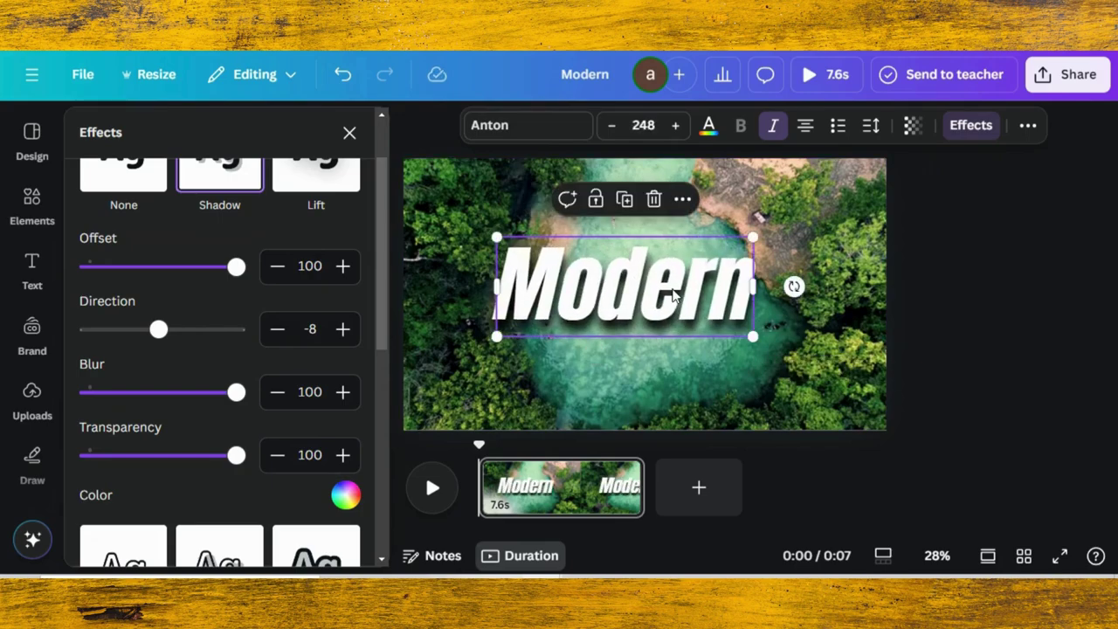
# Add a heading reading "Titles" and place it just below the Modern text
pyautogui.click(31, 267)
pyautogui.click(166, 330)
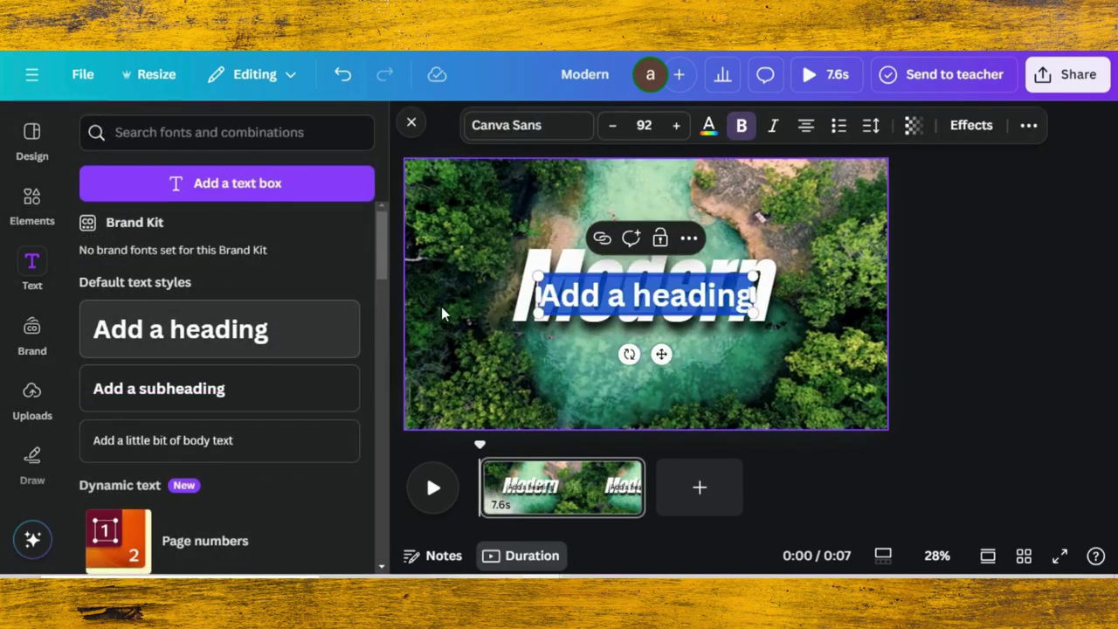
pyautogui.write('Titles')
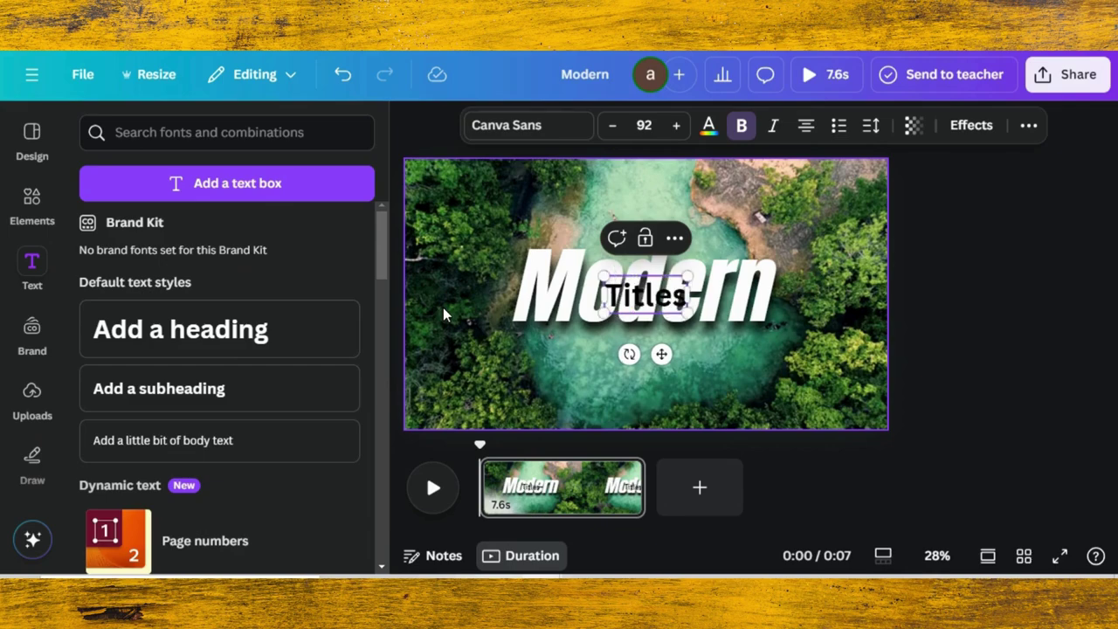
pyautogui.click(700, 374)
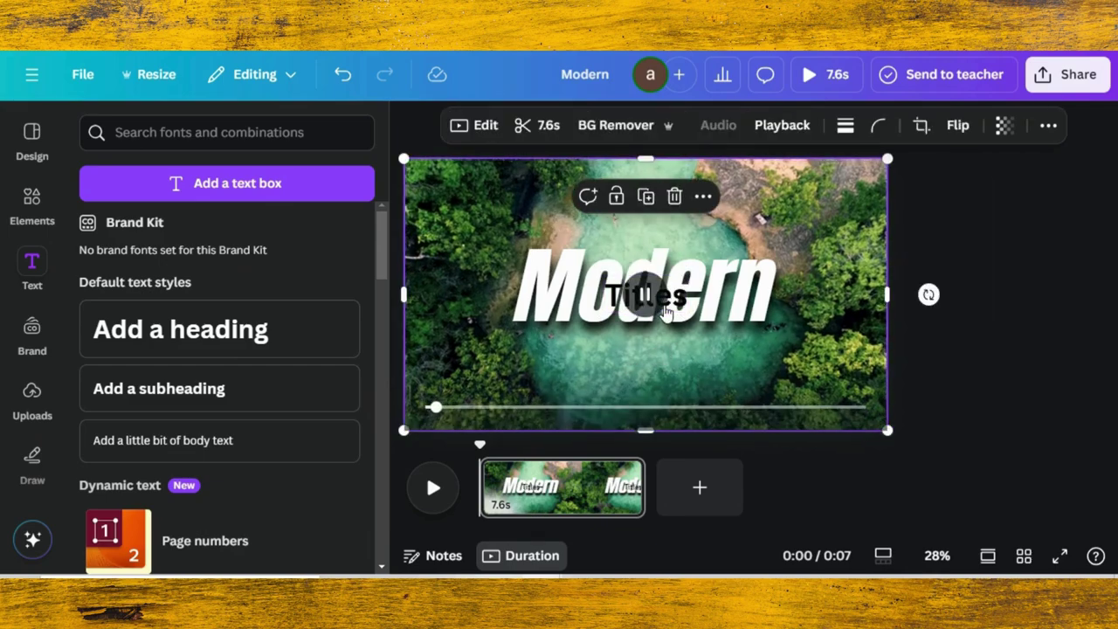
pyautogui.click(679, 306)
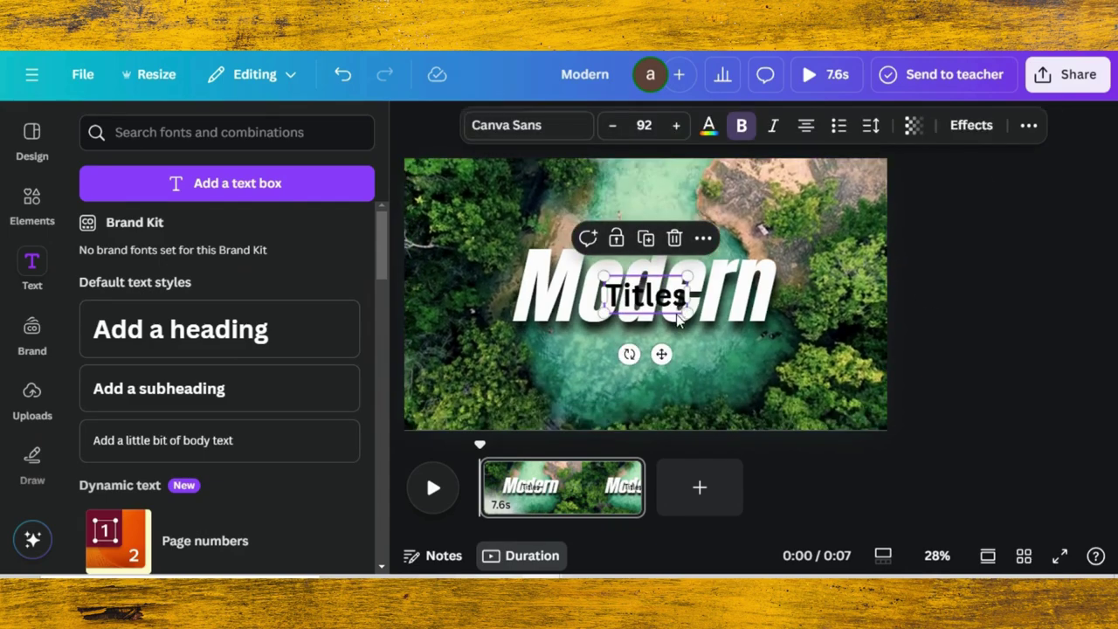
pyautogui.moveTo(679, 310); pyautogui.dragTo(679, 353)
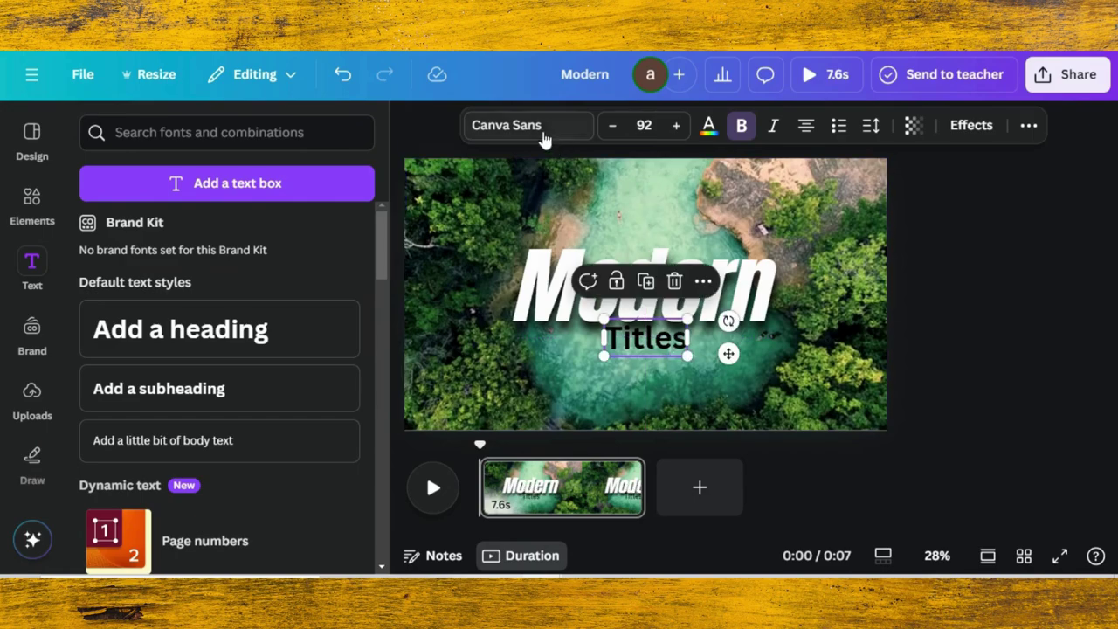
# Format the Titles text in white italic Anton
pyautogui.click(529, 125)
pyautogui.click(140, 305)
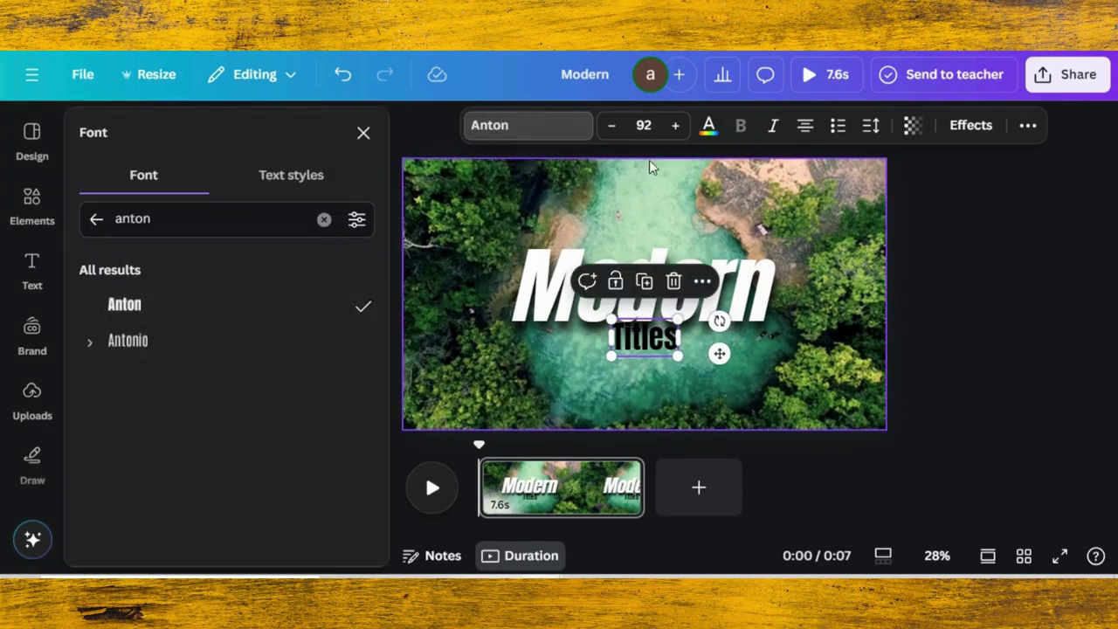
pyautogui.click(774, 126)
pyautogui.click(710, 127)
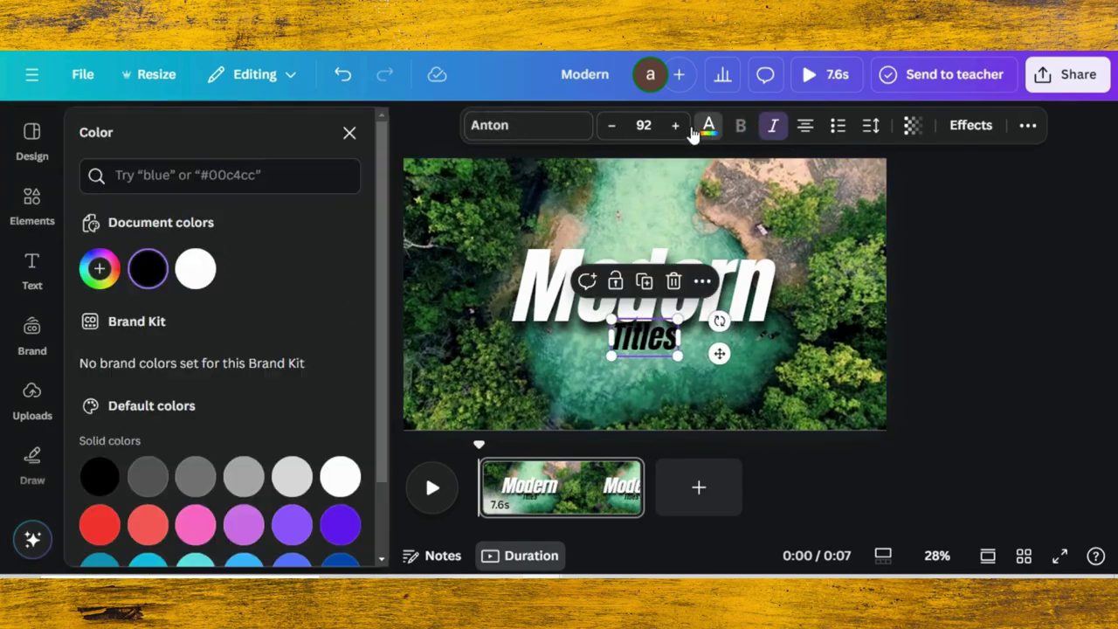
pyautogui.click(198, 271)
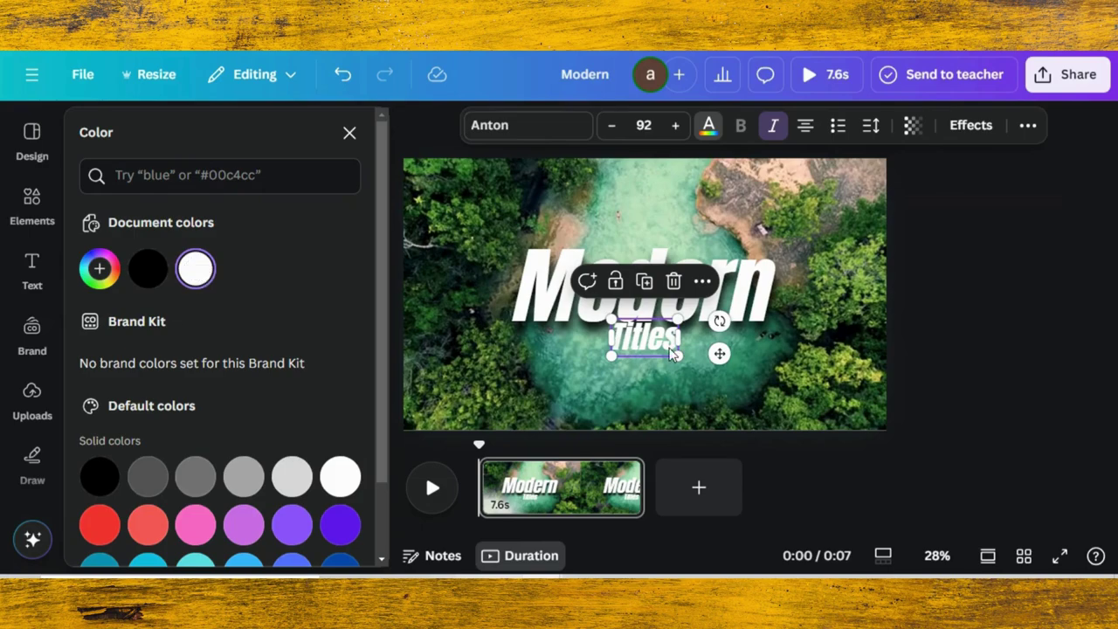
# Enlarge the Titles text directly beneath Modern and set its font size to 248
pyautogui.moveTo(651, 349); pyautogui.dragTo(752, 427)
pyautogui.moveTo(683, 370); pyautogui.dragTo(674, 366)
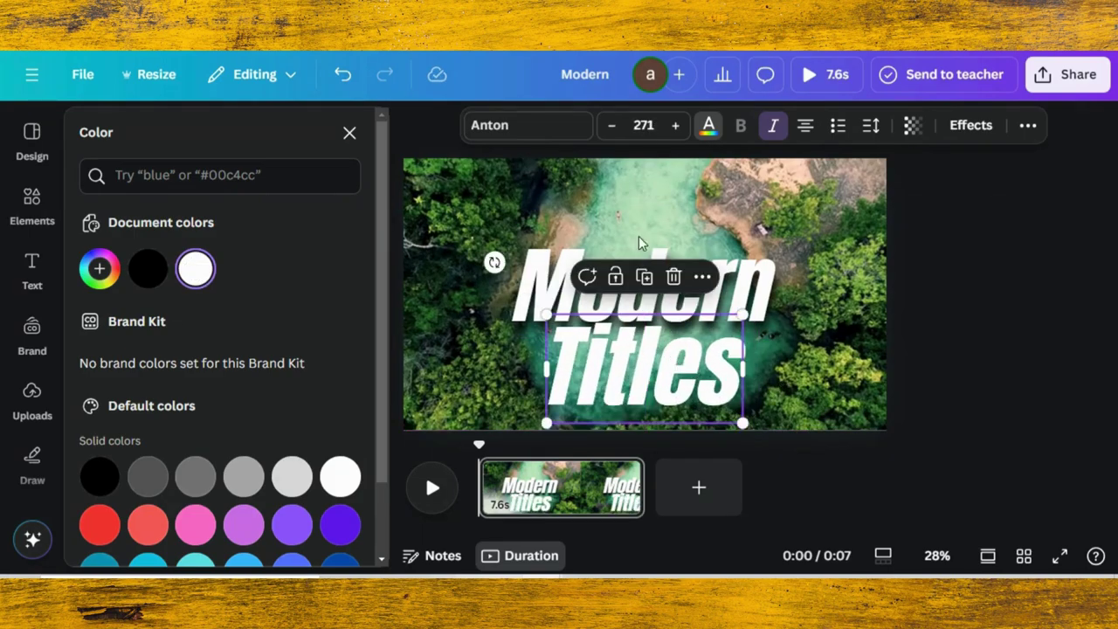
pyautogui.click(558, 254)
pyautogui.click(599, 376)
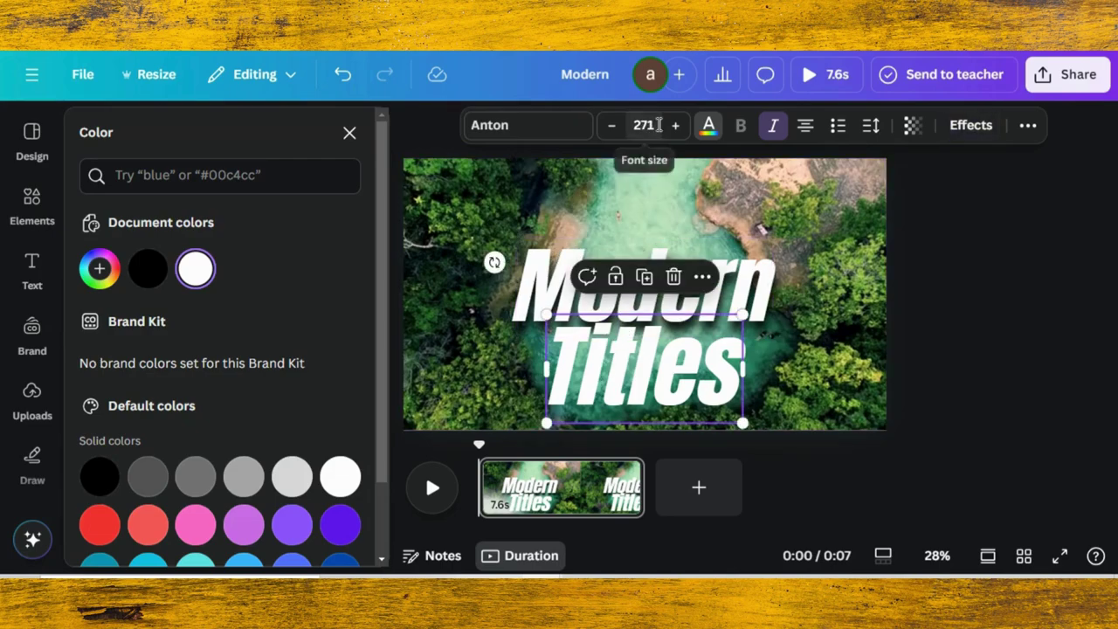
pyautogui.click(659, 125)
pyautogui.press('Return')
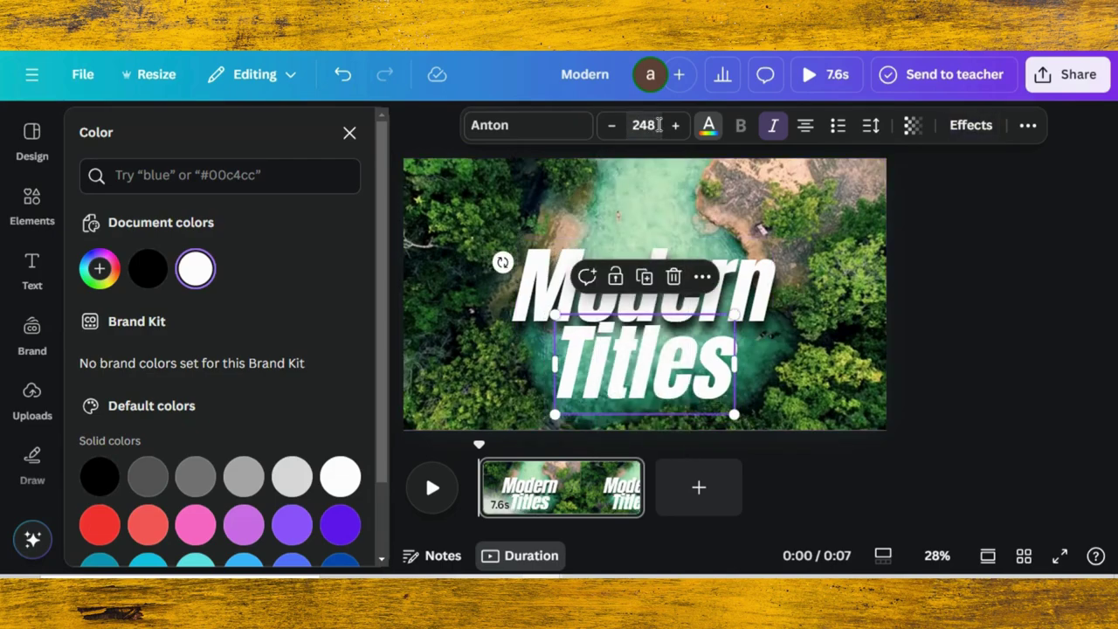
# Move the Modern and Titles texts up together so the pair sits in the vertical middle of the video
pyautogui.moveTo(470, 256); pyautogui.dragTo(667, 343)
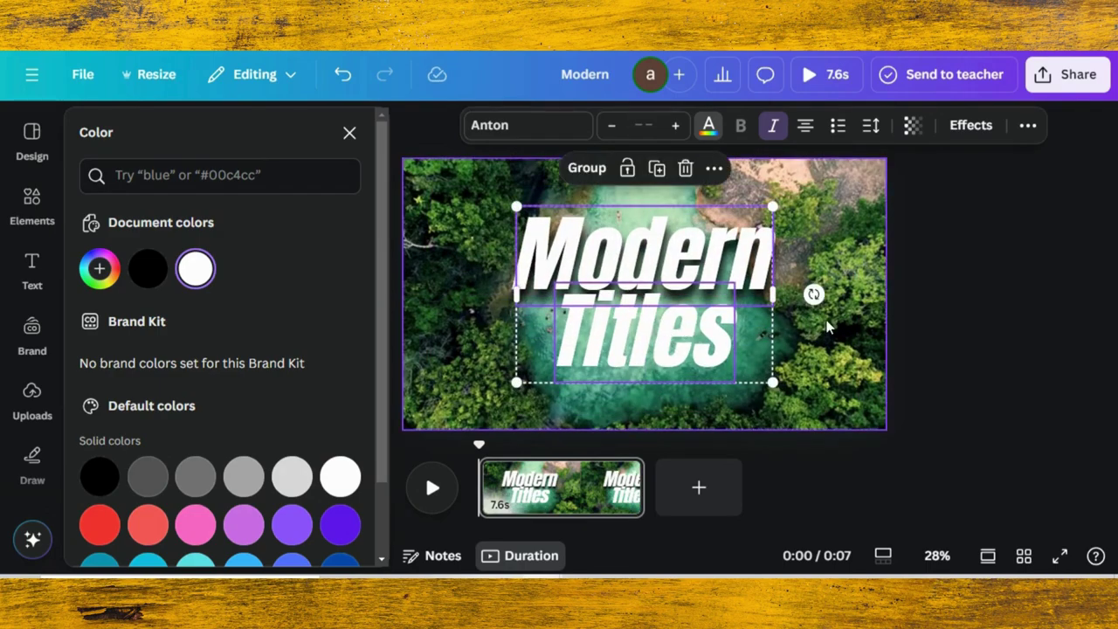
pyautogui.click(659, 336)
pyautogui.click(659, 337)
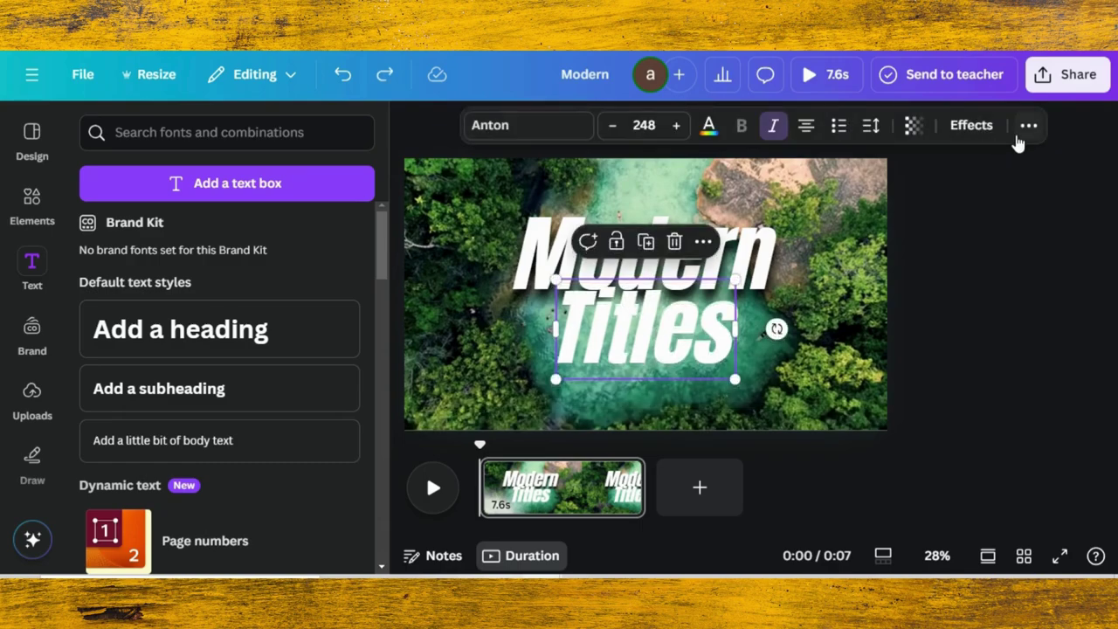
# Reorder the layers so the Titles text sits behind the Modern text
pyautogui.click(1028, 127)
pyautogui.click(943, 171)
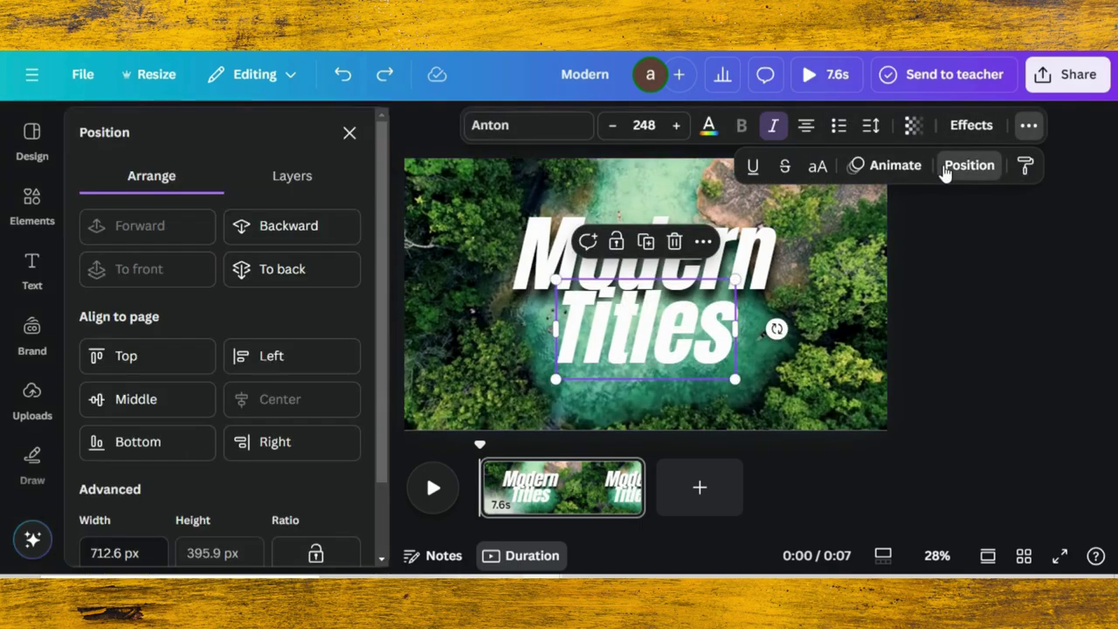
pyautogui.click(276, 171)
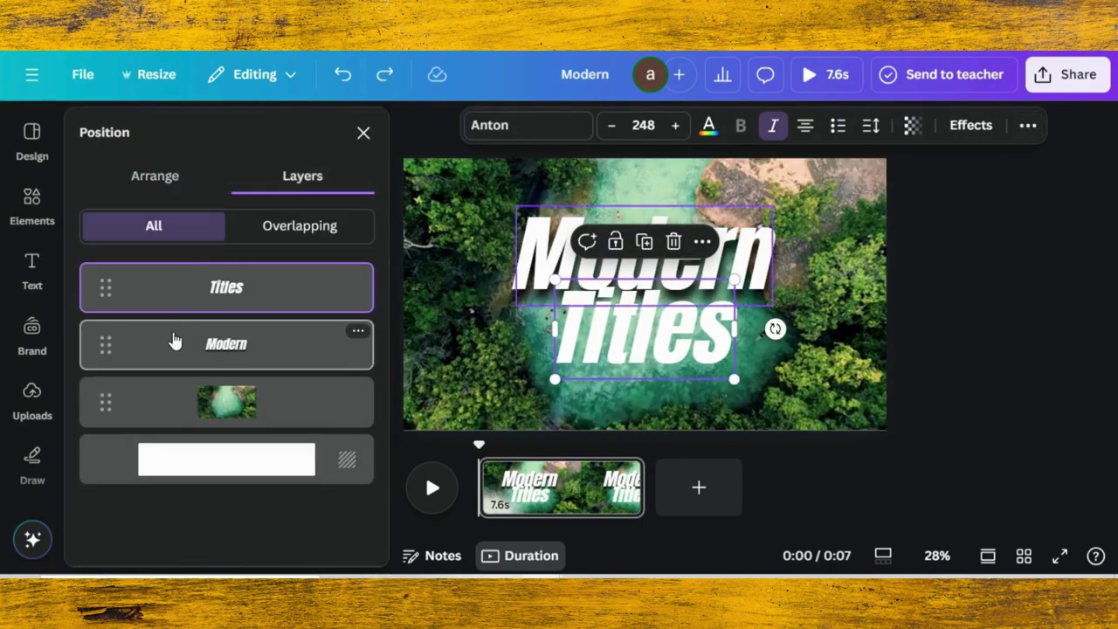
pyautogui.moveTo(259, 294); pyautogui.dragTo(247, 358)
# Change both the Modern and Titles texts to uppercase
pyautogui.click(546, 251)
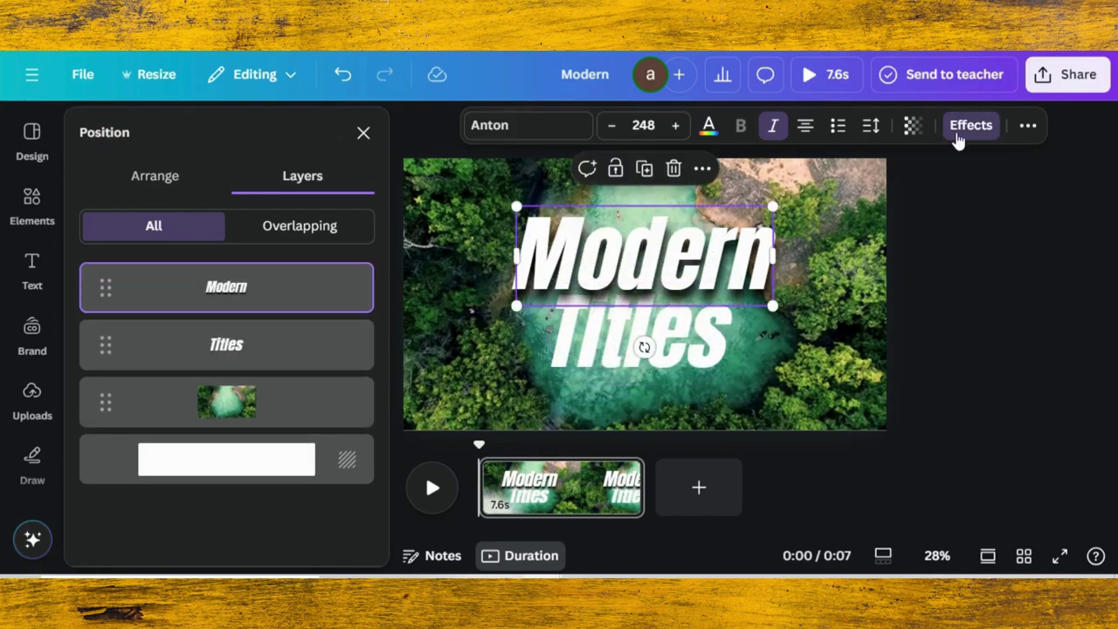
pyautogui.click(1028, 127)
pyautogui.click(816, 165)
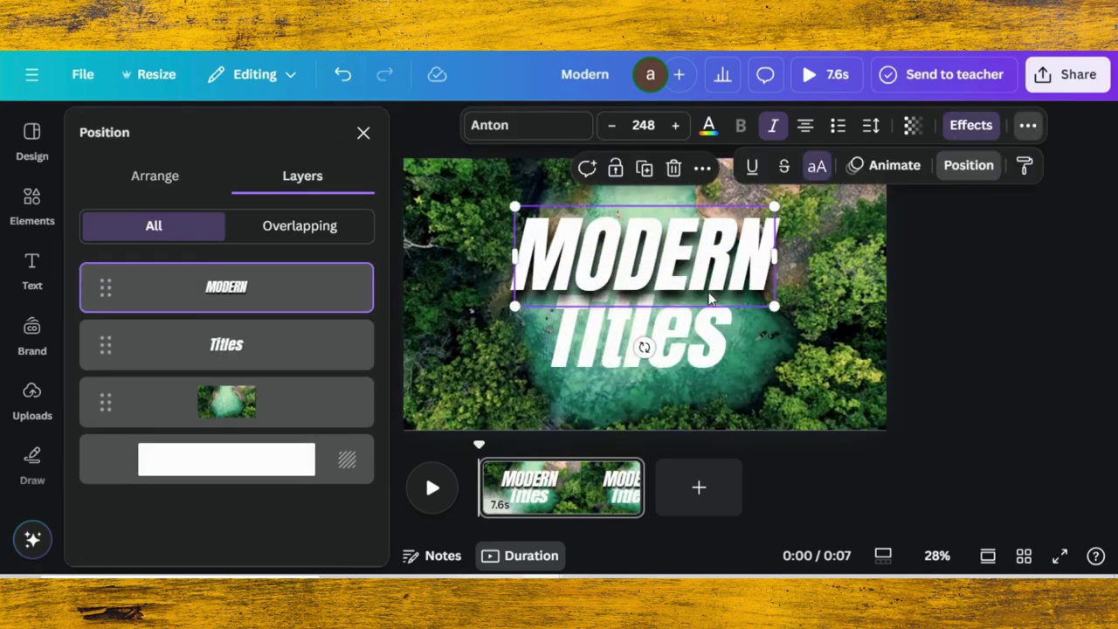
pyautogui.click(690, 345)
pyautogui.click(1030, 127)
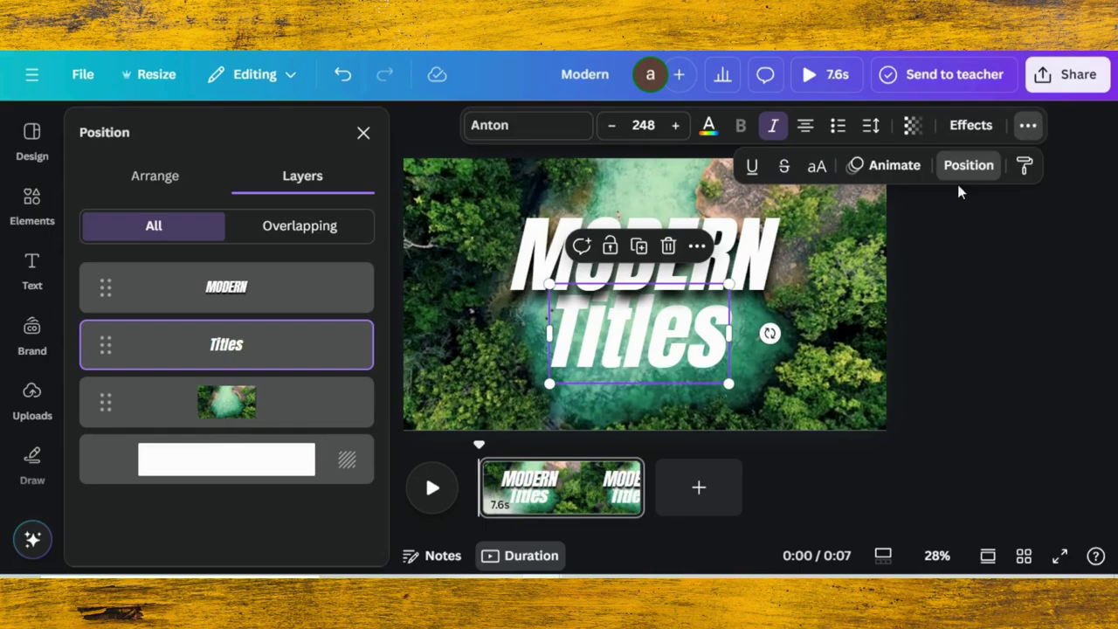
pyautogui.click(816, 166)
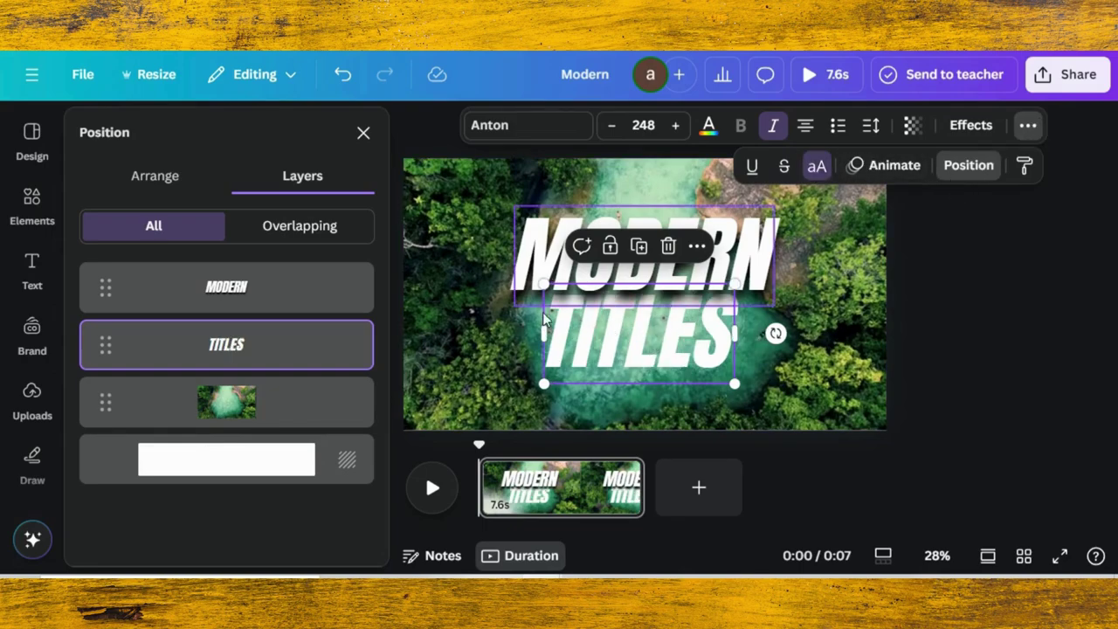
pyautogui.click(634, 330)
pyautogui.hotkey('ctrl', 'z')
pyautogui.hotkey('ctrl', 'z')
pyautogui.hotkey('ctrl', 'shift', 'z')
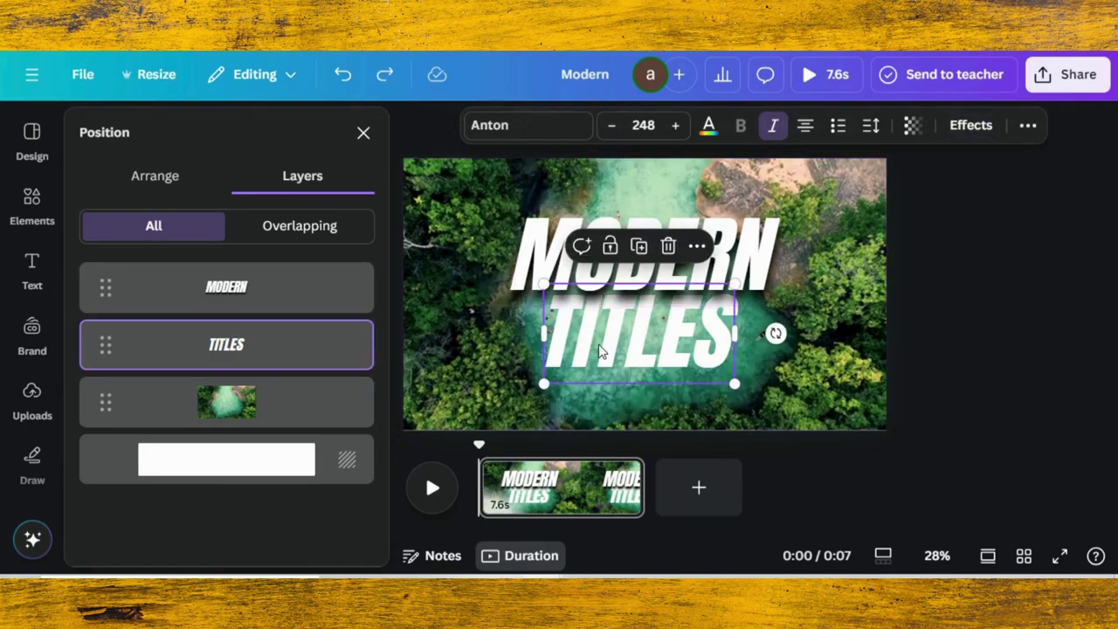
# Group the MODERN and TITLES texts and rotate the group slightly clockwise
pyautogui.keyDown('shift'); pyautogui.click(552, 267); pyautogui.keyUp('shift')
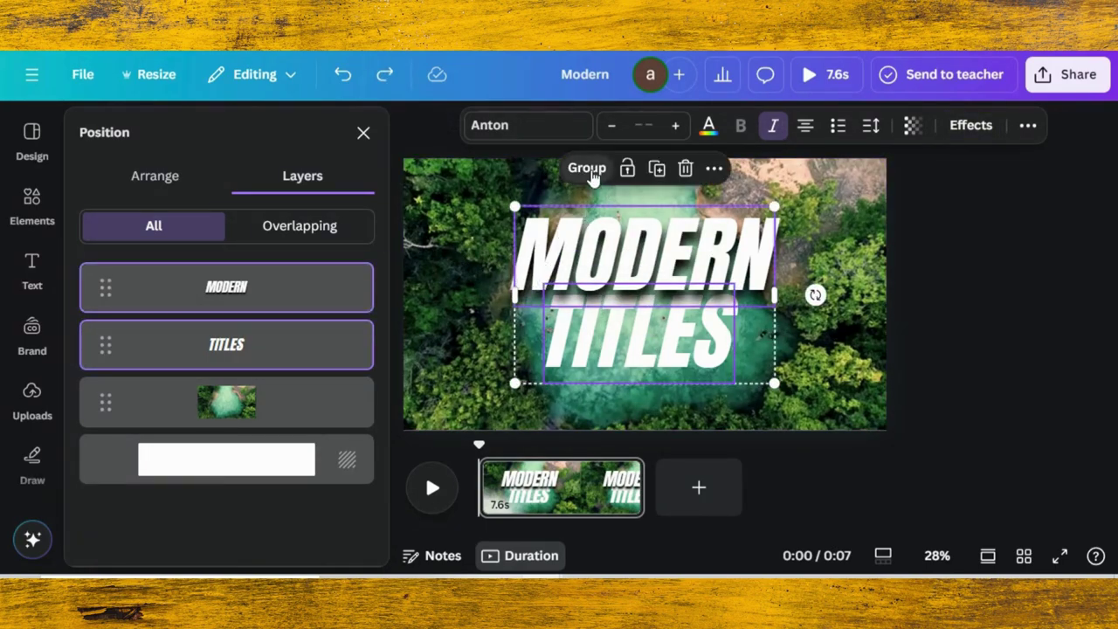
pyautogui.click(588, 169)
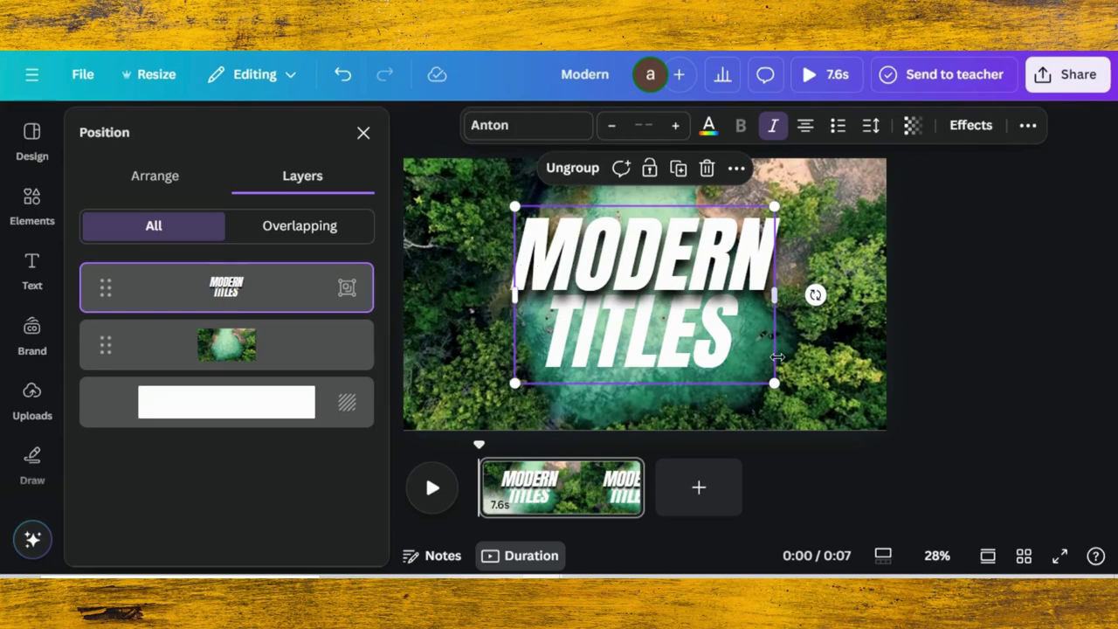
pyautogui.moveTo(816, 295); pyautogui.dragTo(807, 321)
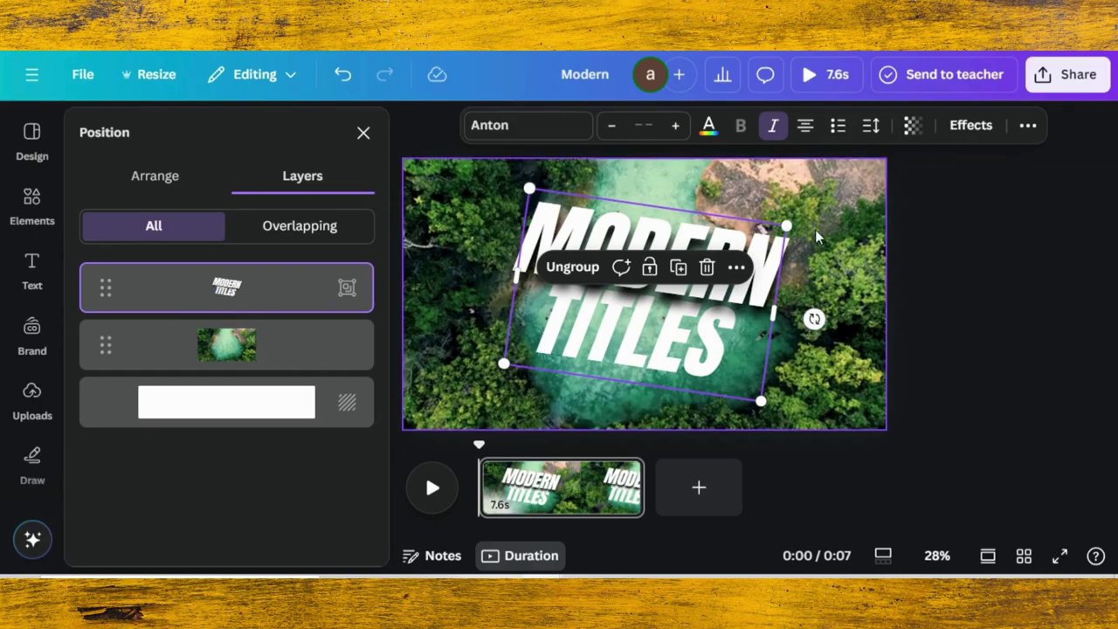
pyautogui.hotkey('ctrl', 'z')
# Ungroup the rotated MODERN and TITLES texts so the MODERN text can be selected on its own
pyautogui.click(851, 243)
pyautogui.click(581, 269)
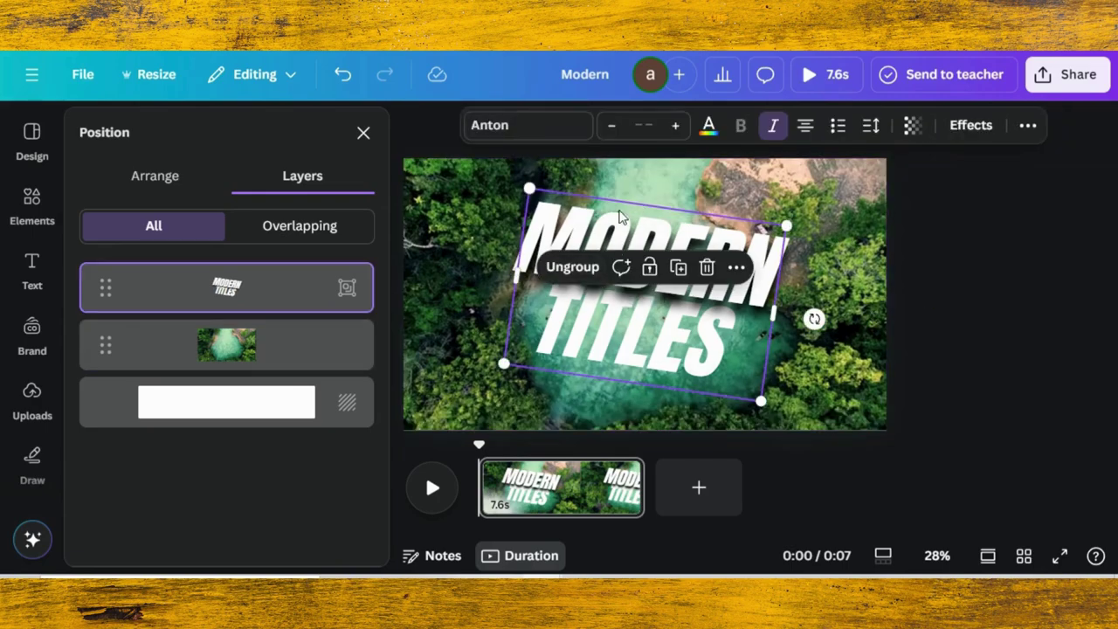
pyautogui.click(581, 269)
pyautogui.click(870, 259)
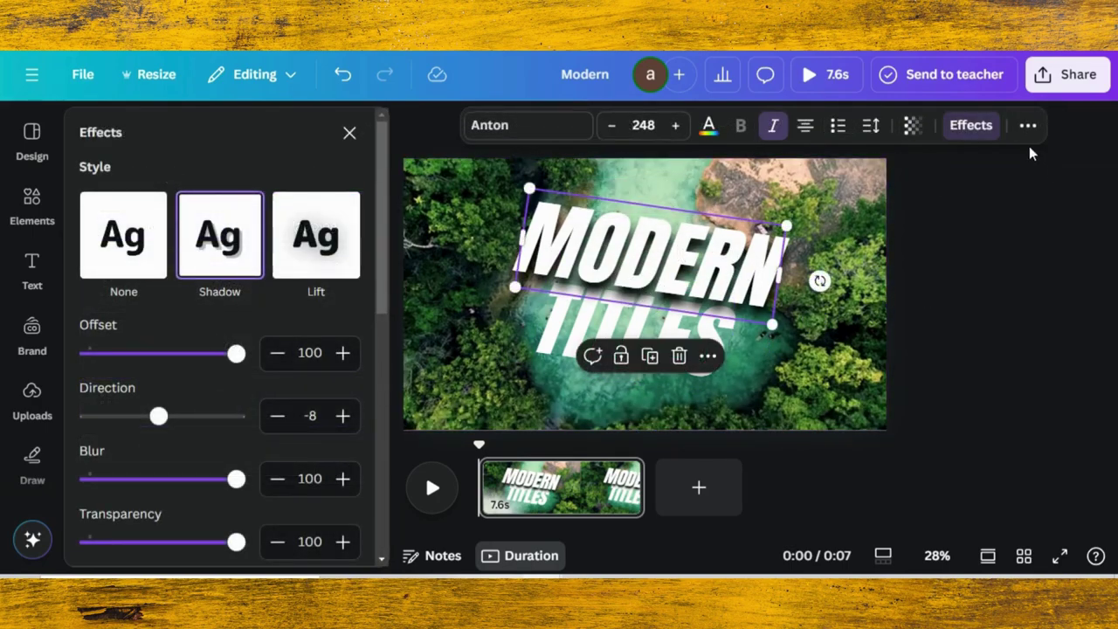
# Apply the Baseline animation to the MODERN text on both enter and exit, with its direction set to left
pyautogui.click(1028, 127)
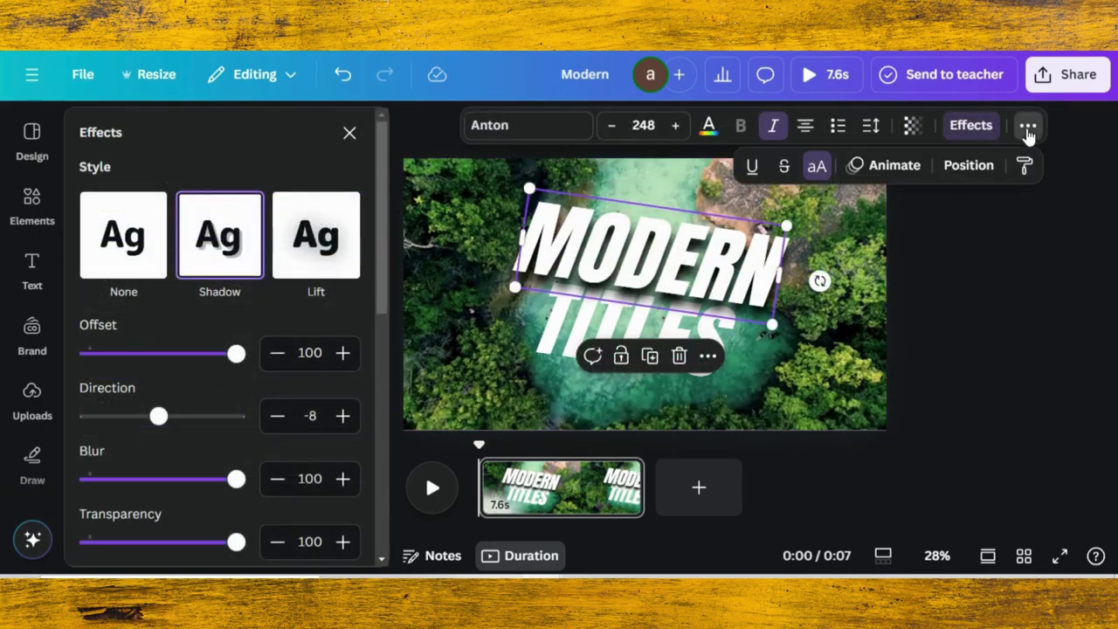
pyautogui.click(886, 165)
pyautogui.scroll(-4, 317, 289)
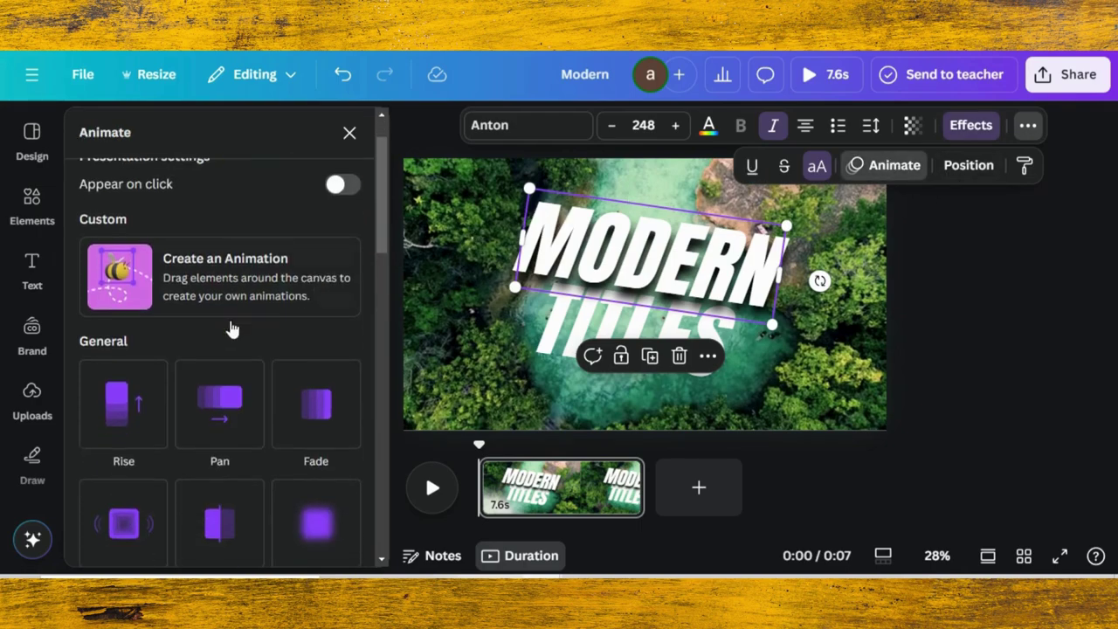
pyautogui.scroll(-2, 199, 326)
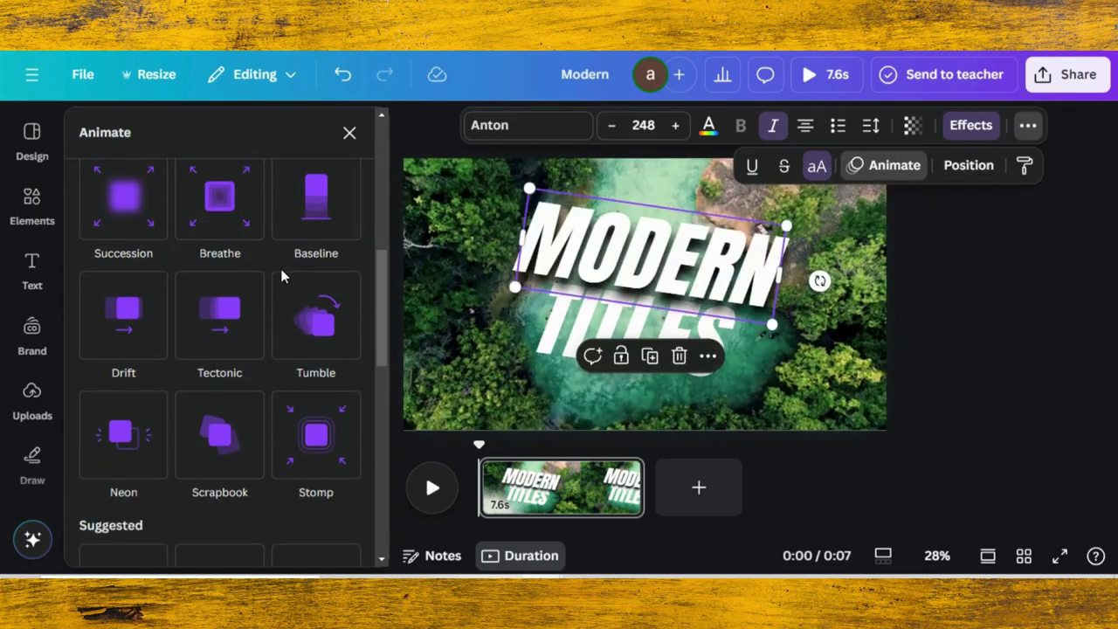
pyautogui.click(318, 218)
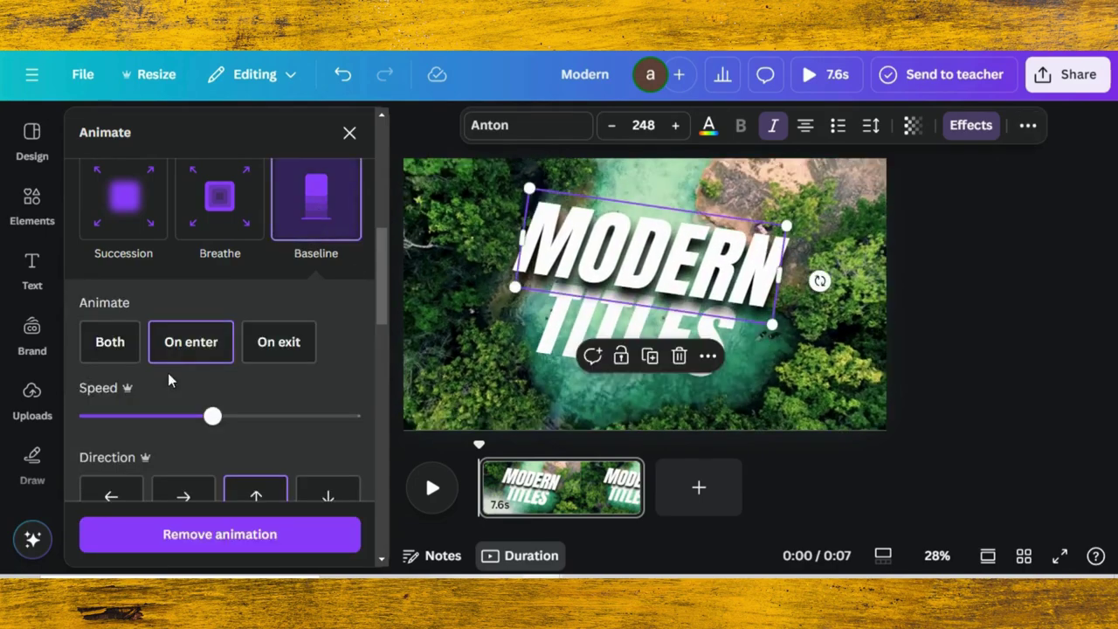
pyautogui.click(112, 345)
pyautogui.click(110, 494)
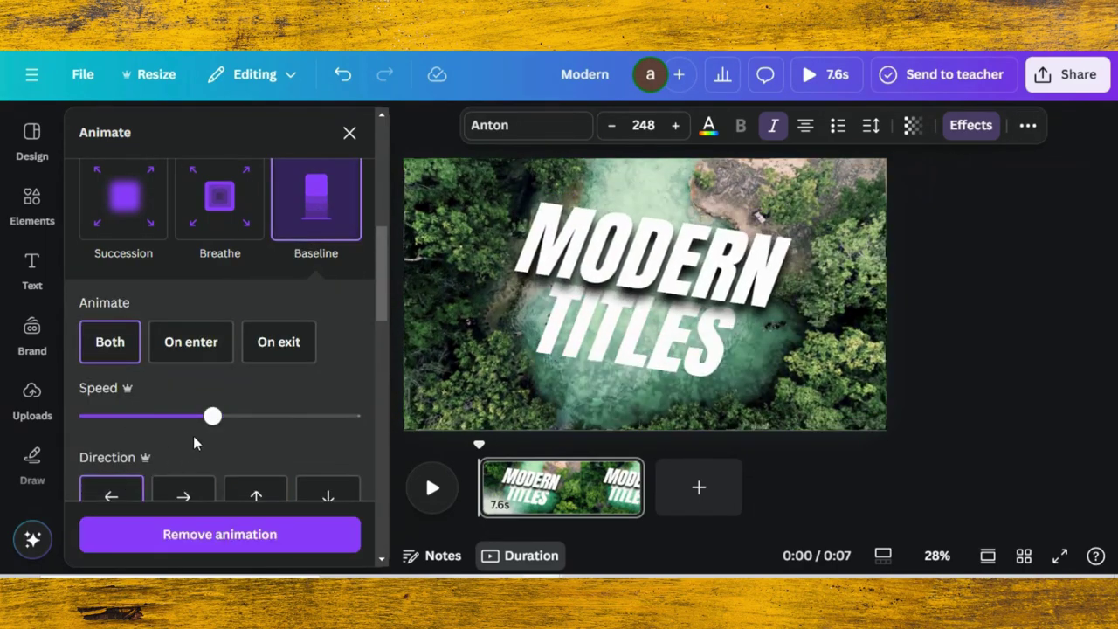
pyautogui.scroll(-3, 195, 437)
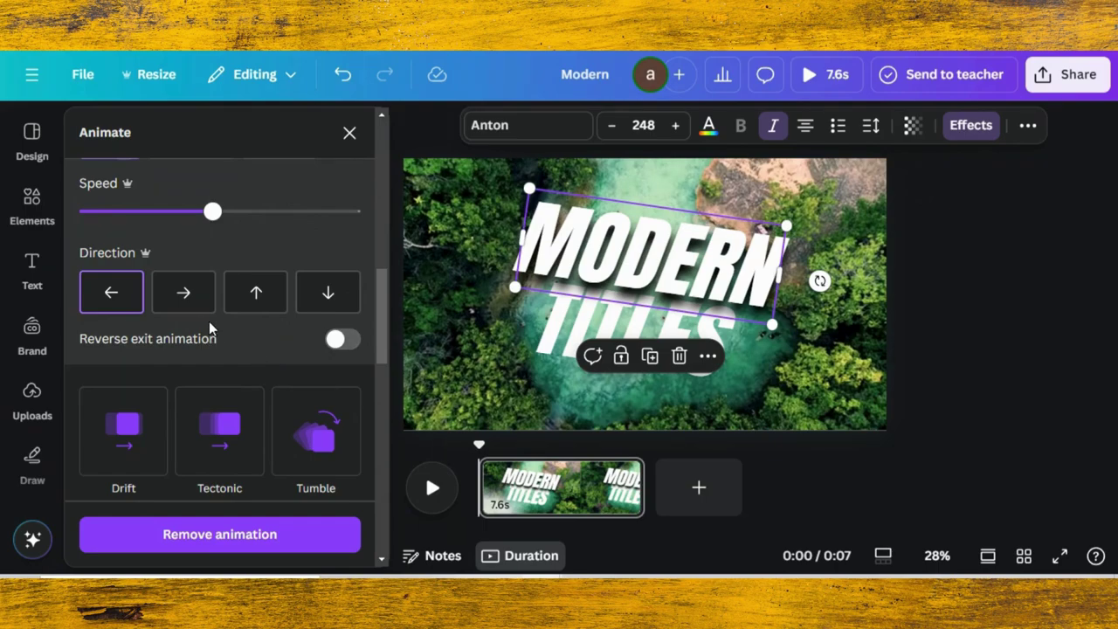
# Apply the Baseline animation to the TITLES text on both enter and exit, with its direction set to right
pyautogui.click(575, 327)
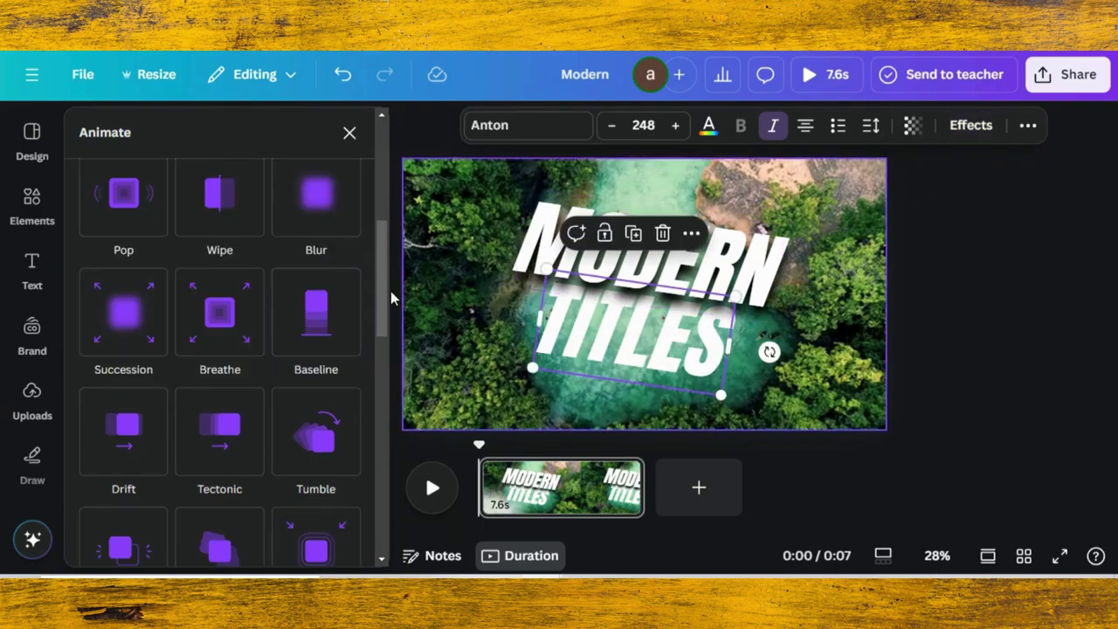
pyautogui.click(309, 347)
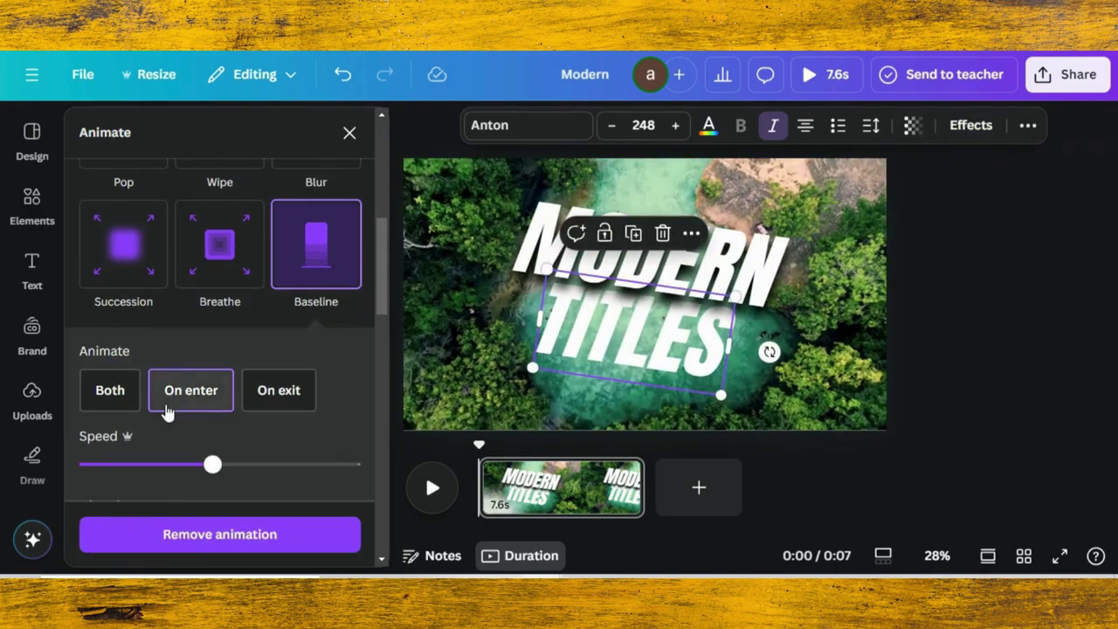
pyautogui.click(112, 391)
pyautogui.scroll(-3, 188, 388)
pyautogui.click(187, 319)
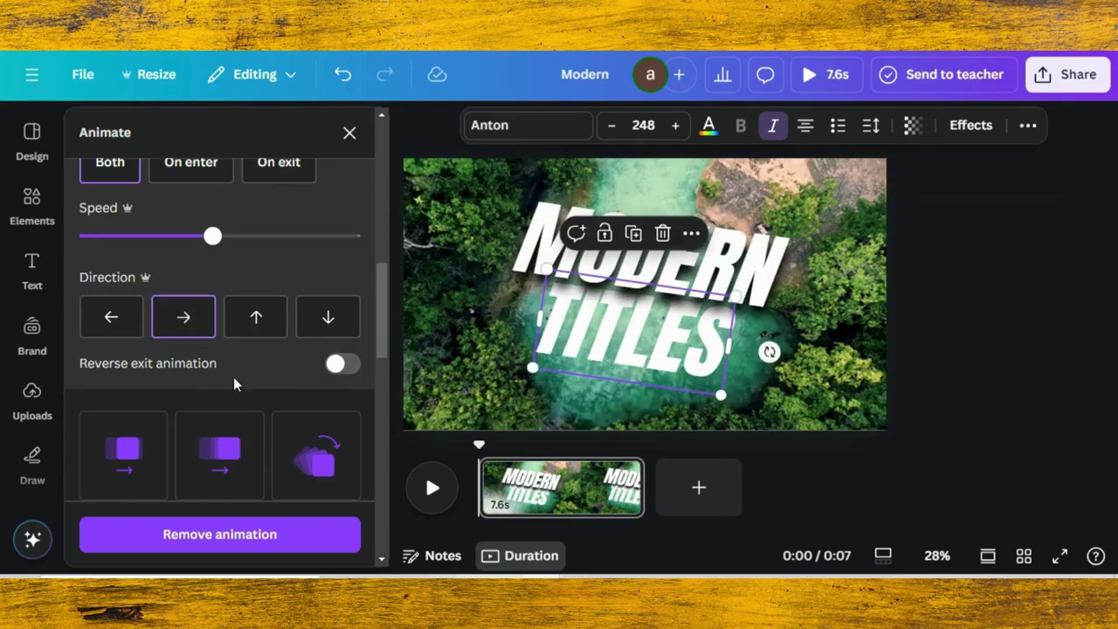
# Deselect the text and play the video to preview the title animations
pyautogui.click(857, 375)
pyautogui.click(435, 489)
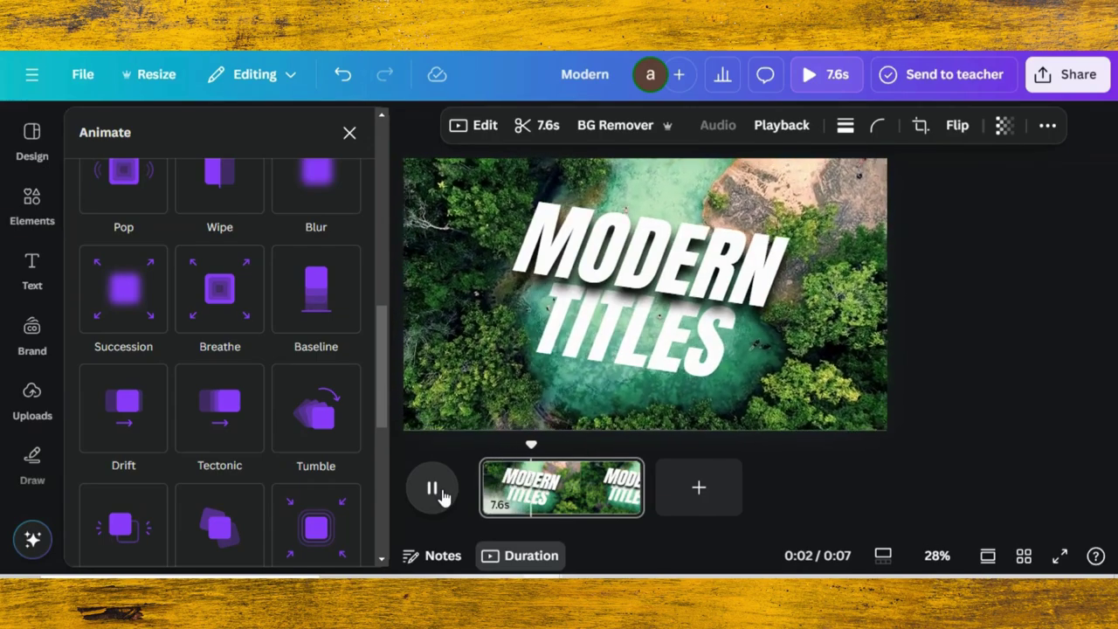
pyautogui.click(441, 495)
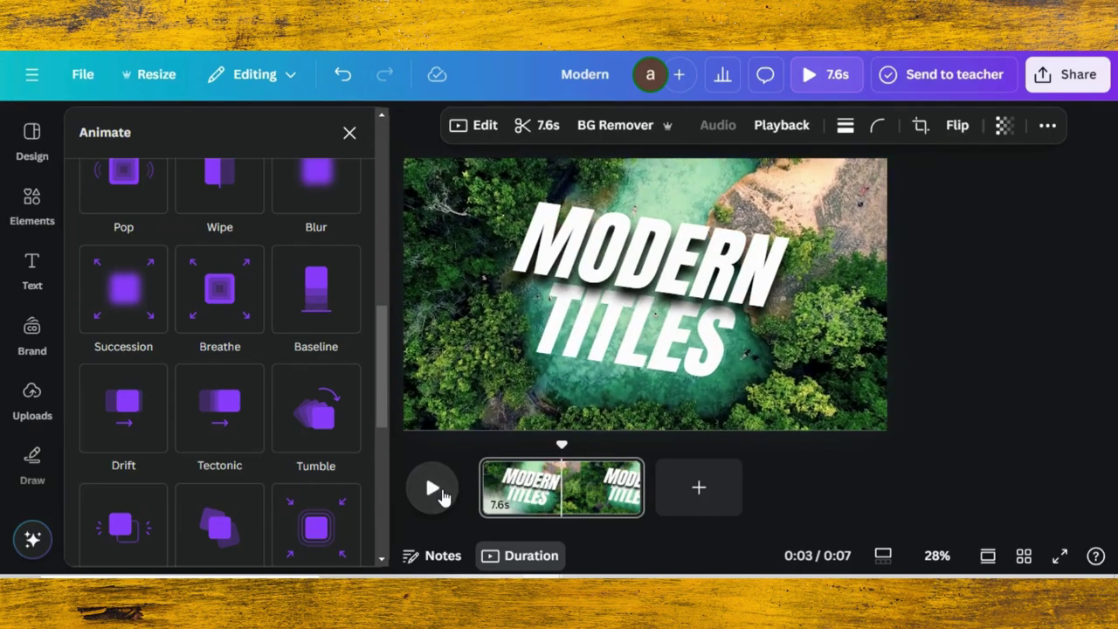
# Scale the MODERN and TITLES texts down slightly together and center the pair on the video
pyautogui.click(603, 262)
pyautogui.keyDown('shift'); pyautogui.click(578, 325); pyautogui.keyUp('shift')
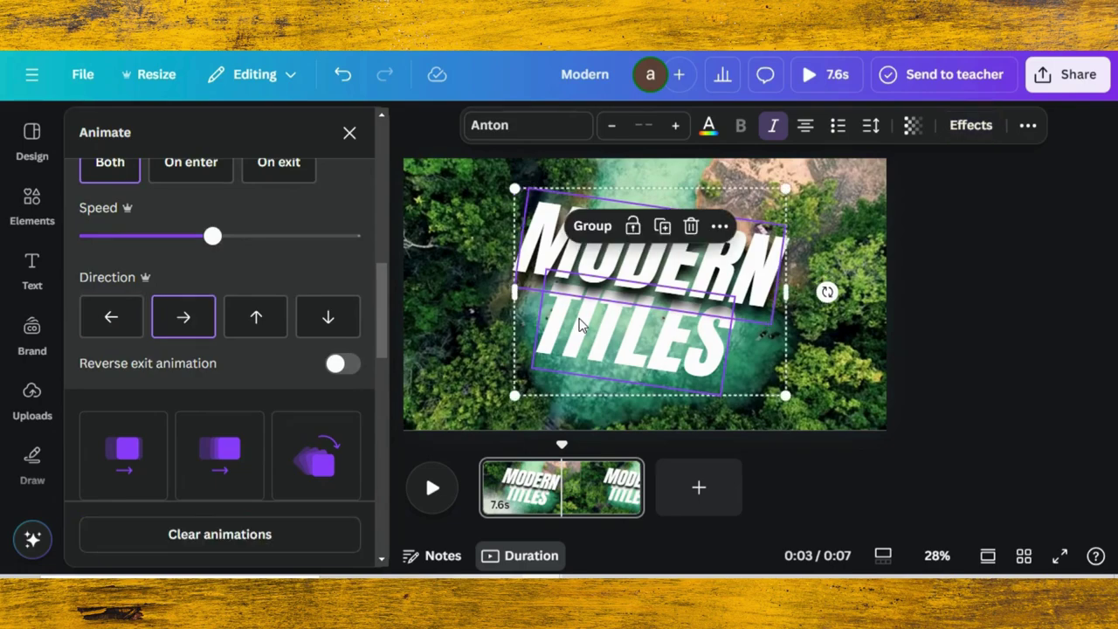
pyautogui.moveTo(780, 387); pyautogui.dragTo(758, 374)
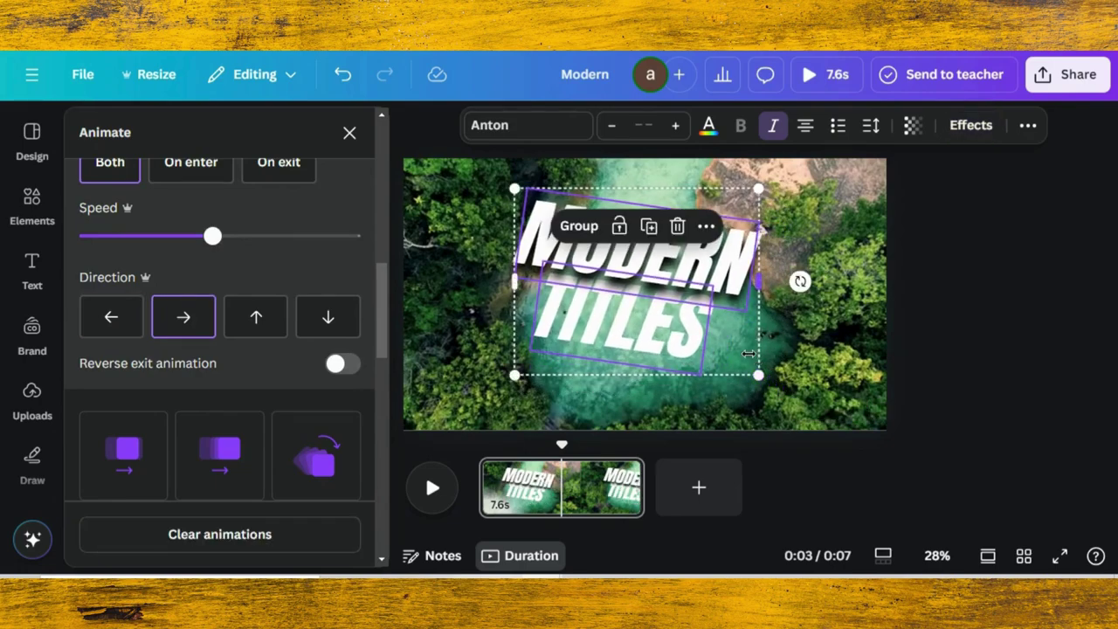
pyautogui.moveTo(666, 284); pyautogui.dragTo(670, 286)
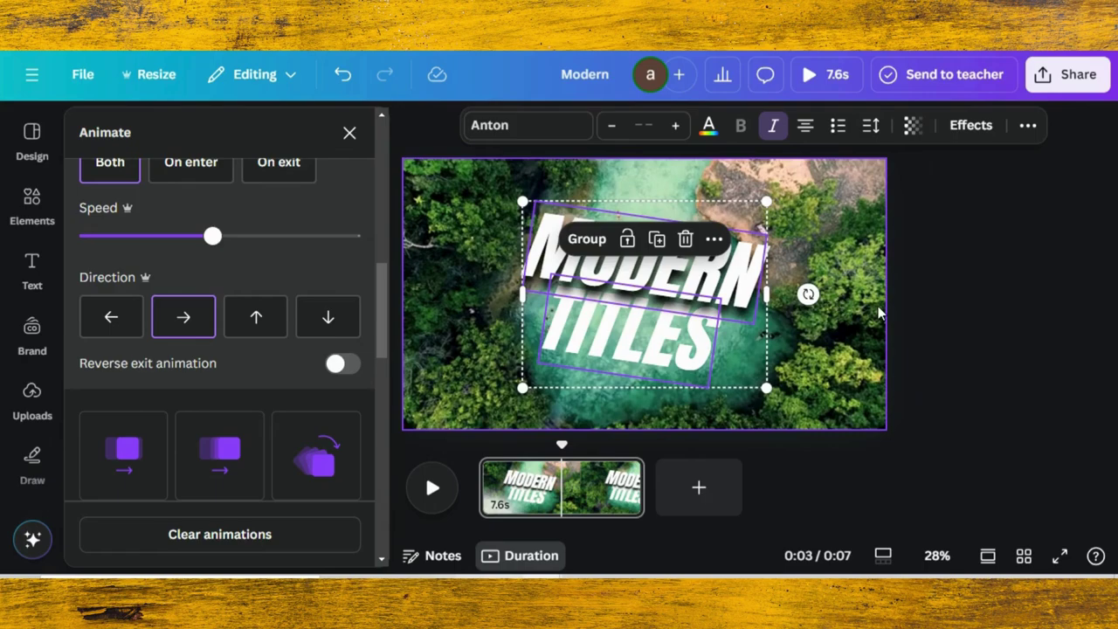
pyautogui.click(880, 312)
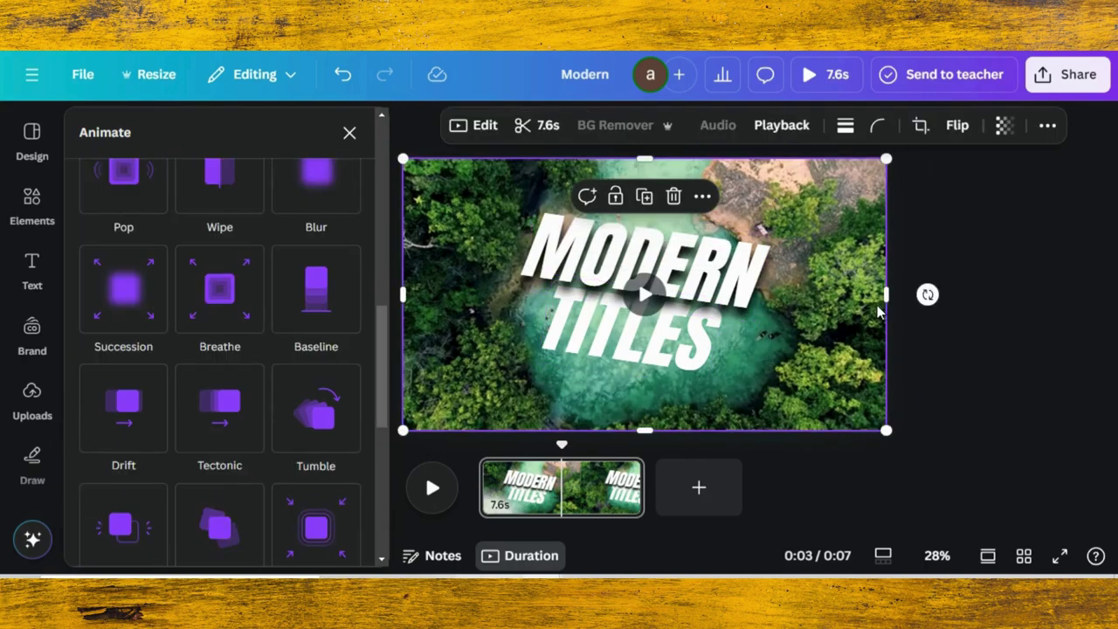
# Show the Modern text's timing and trim it to start shortly after the video begins and end near the 0:03 playhead
pyautogui.click(704, 250)
pyautogui.rightClick(704, 252)
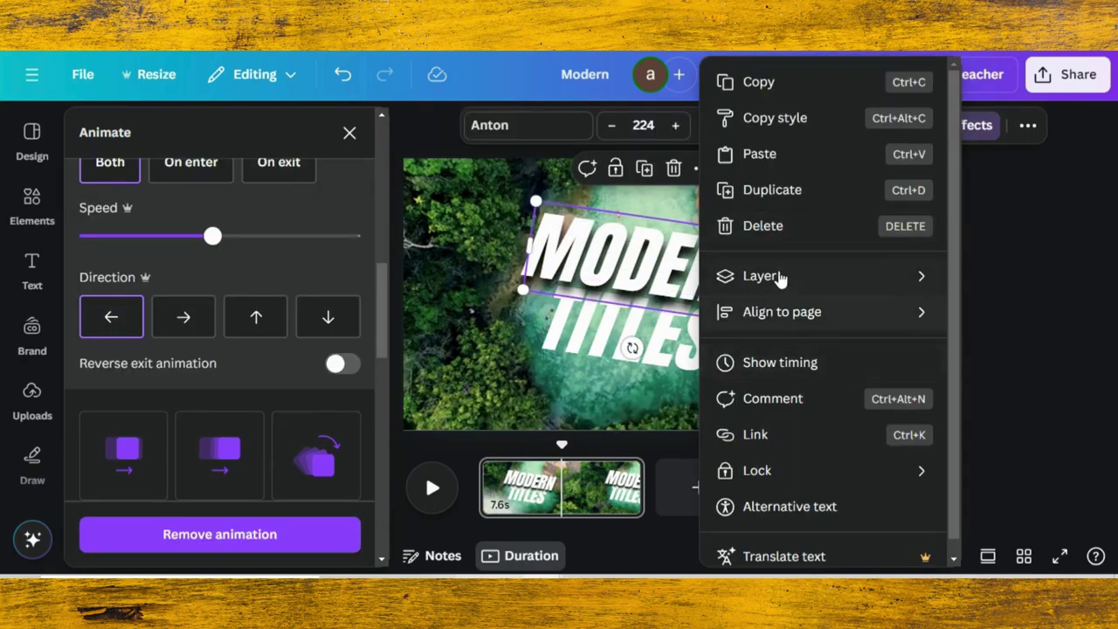
pyautogui.click(773, 362)
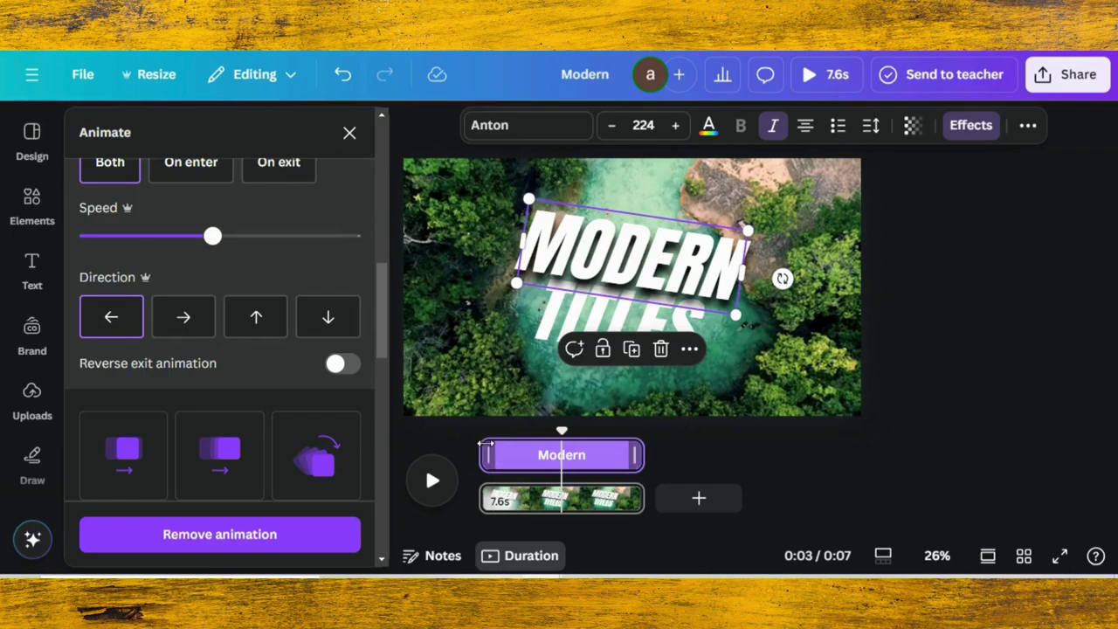
pyautogui.moveTo(485, 444); pyautogui.dragTo(504, 444)
pyautogui.moveTo(635, 453); pyautogui.dragTo(557, 447)
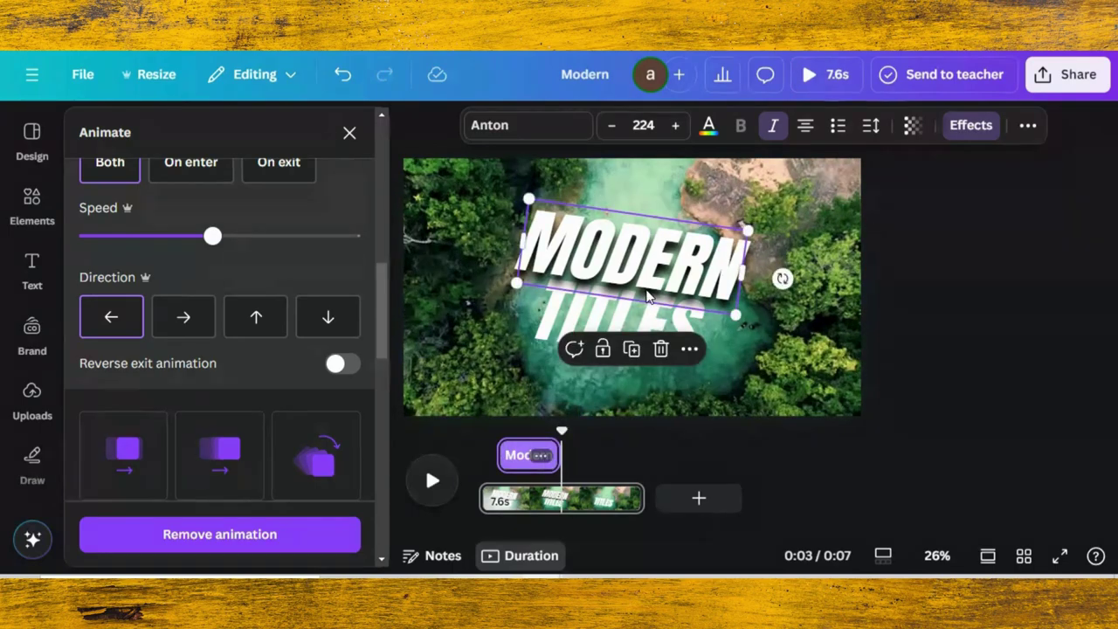
# Trim the Titles text to a short span around 0:04 and extend the Modern text so both end together
pyautogui.click(616, 336)
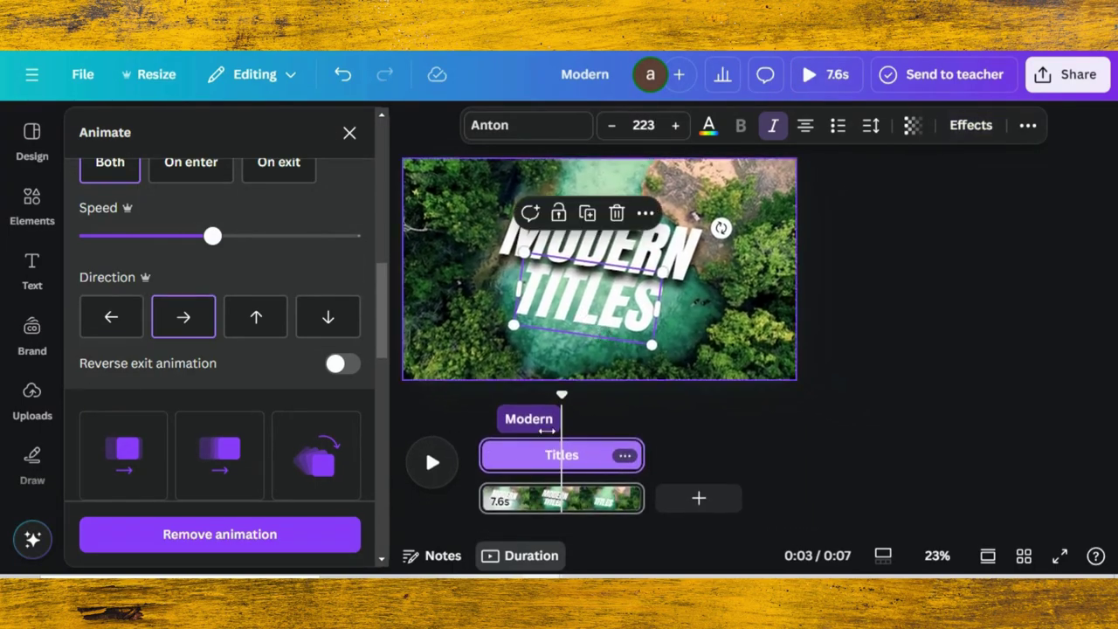
pyautogui.click(433, 462)
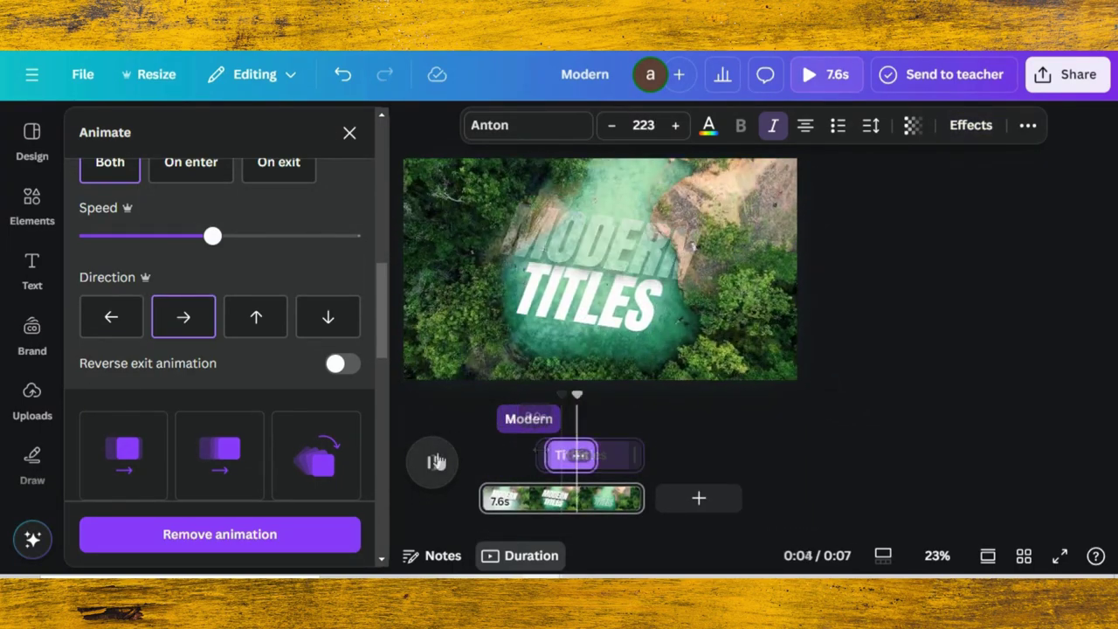
pyautogui.click(432, 462)
pyautogui.click(535, 418)
pyautogui.moveTo(560, 417); pyautogui.dragTo(474, 397)
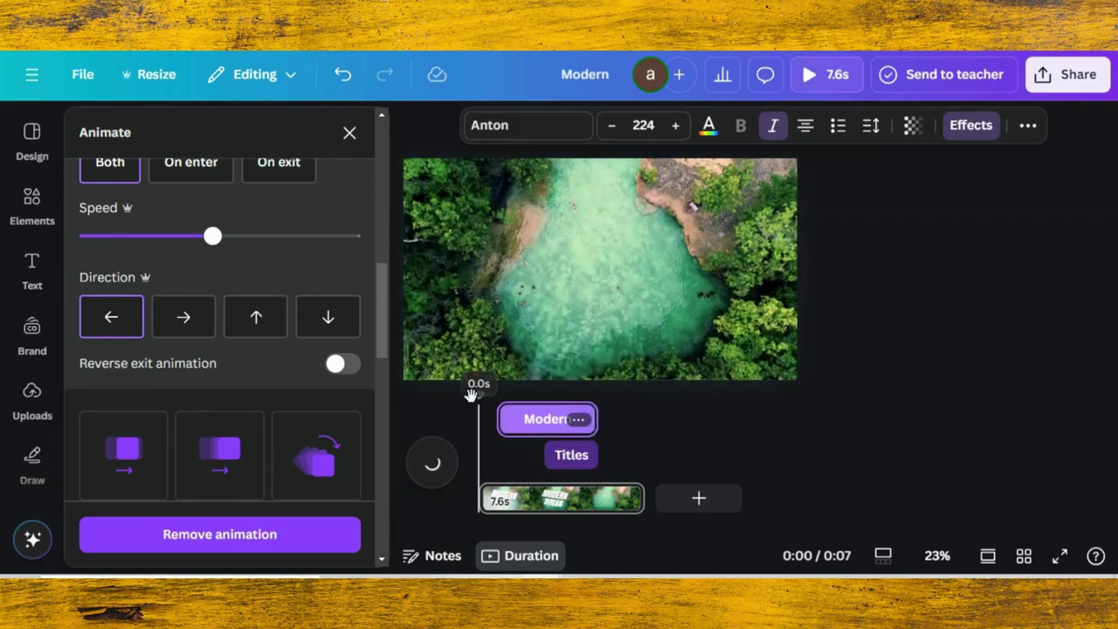
# Split the page at about 0:05, where the titles end, and remove the leftover part
pyautogui.click(601, 496)
pyautogui.rightClick(606, 499)
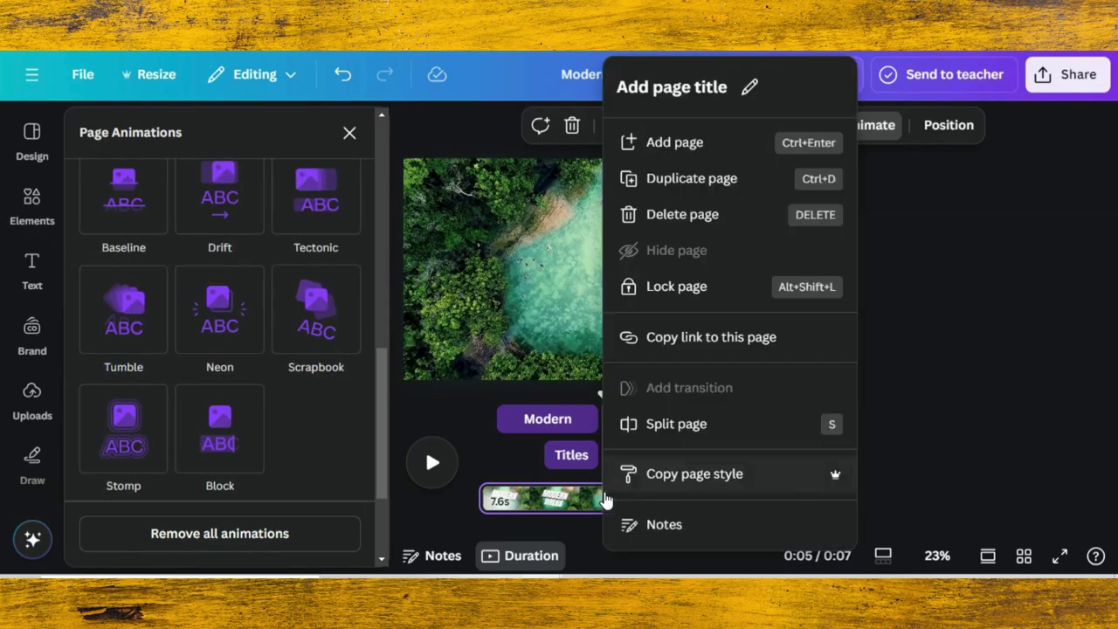
pyautogui.click(673, 435)
# Extend the start of the Titles text to line up with the Modern text and play back the result
pyautogui.click(432, 459)
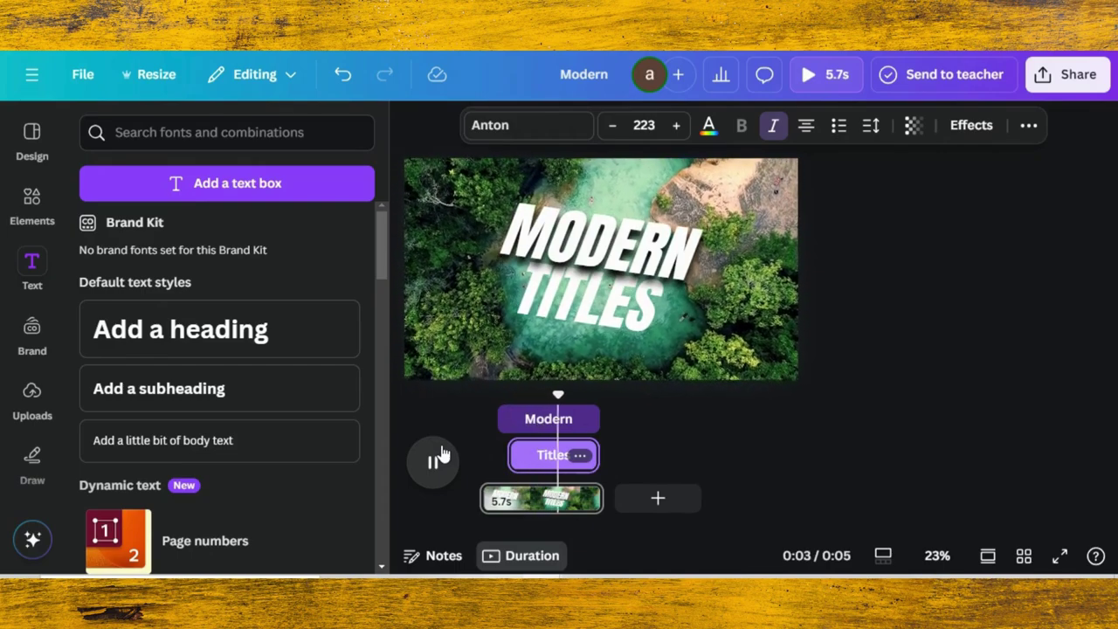
pyautogui.click(441, 452)
pyautogui.moveTo(508, 450); pyautogui.dragTo(507, 450)
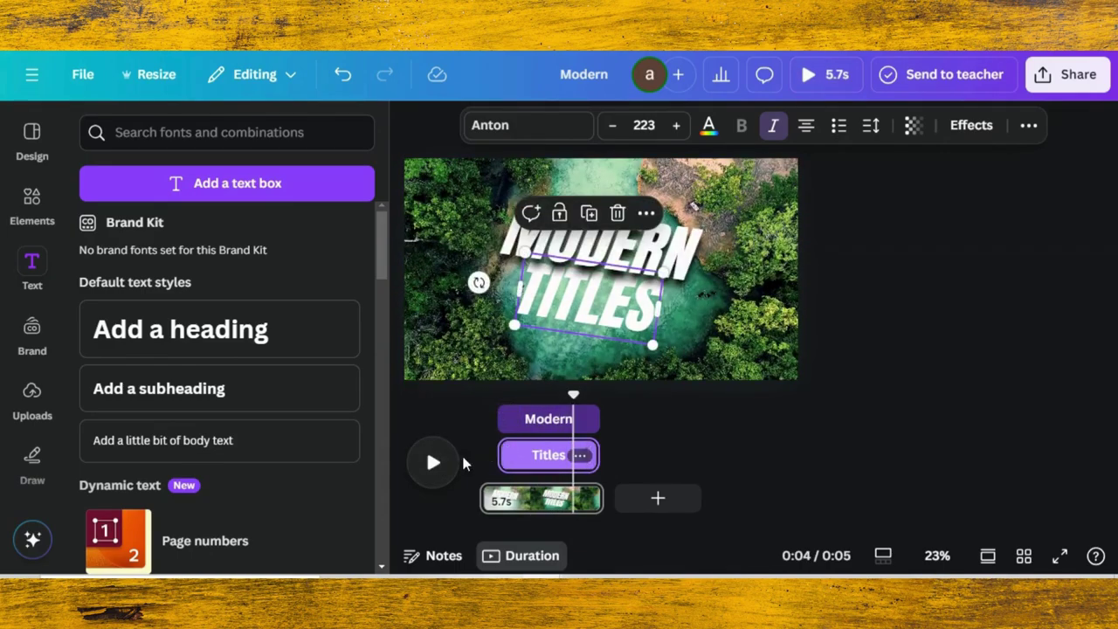
pyautogui.click(429, 462)
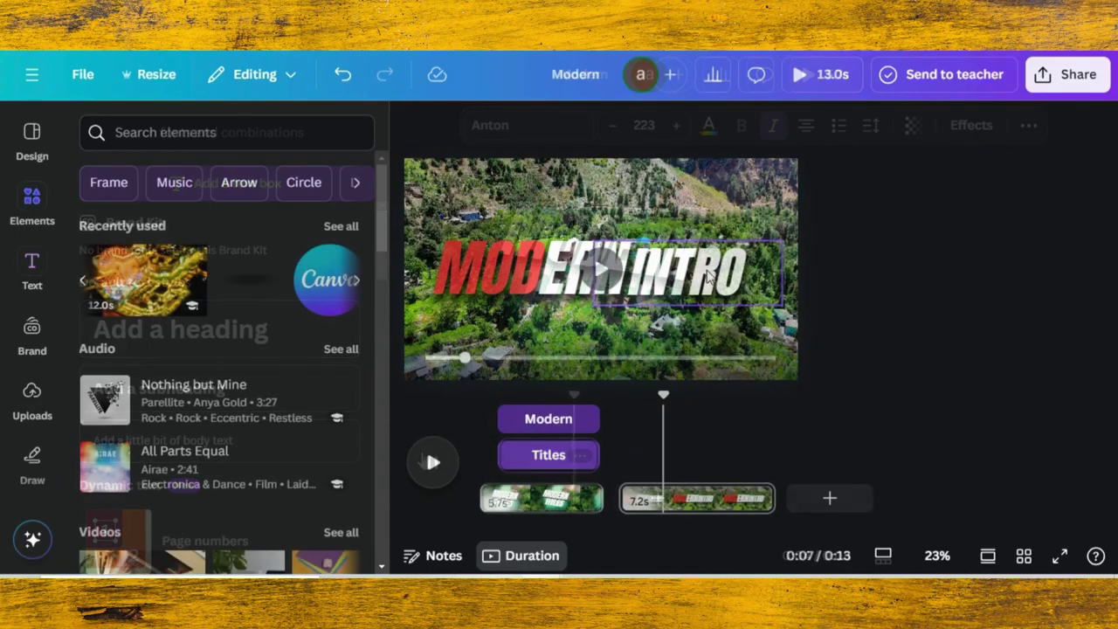
# Turn on reverse exit animation for the Modern text's Baseline animation on the second page
pyautogui.click(708, 275)
pyautogui.press('Tab')
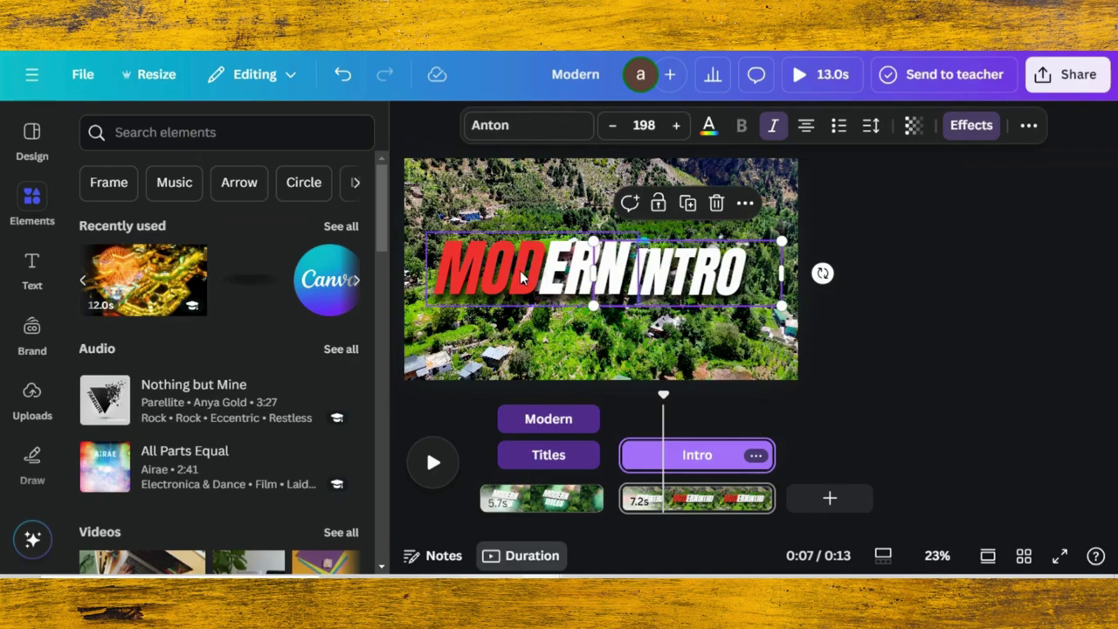
pyautogui.click(1029, 127)
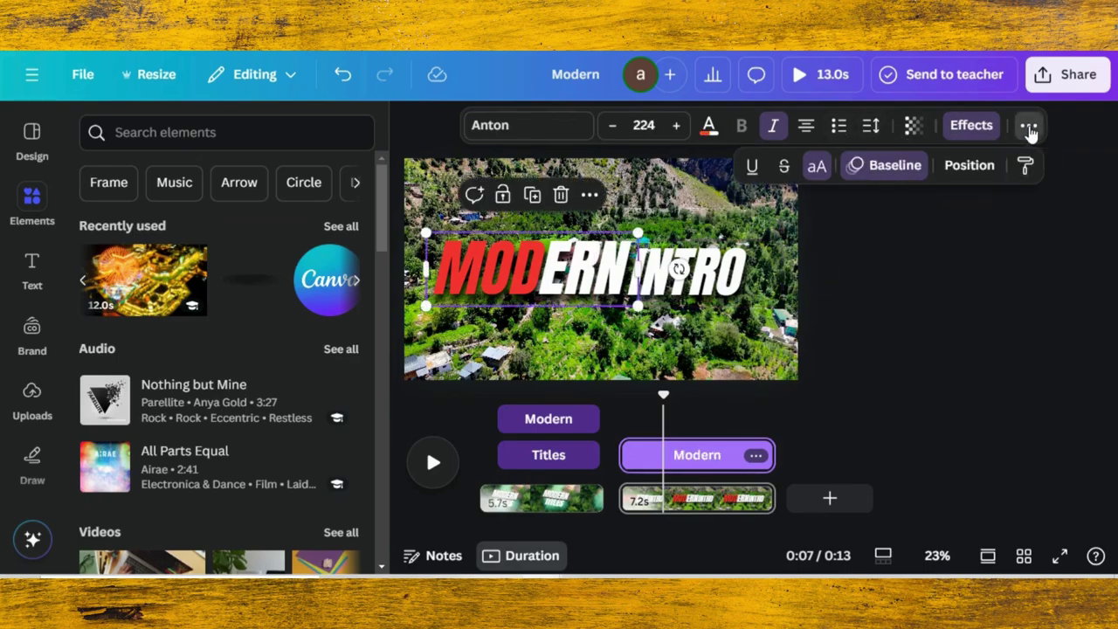
pyautogui.click(898, 166)
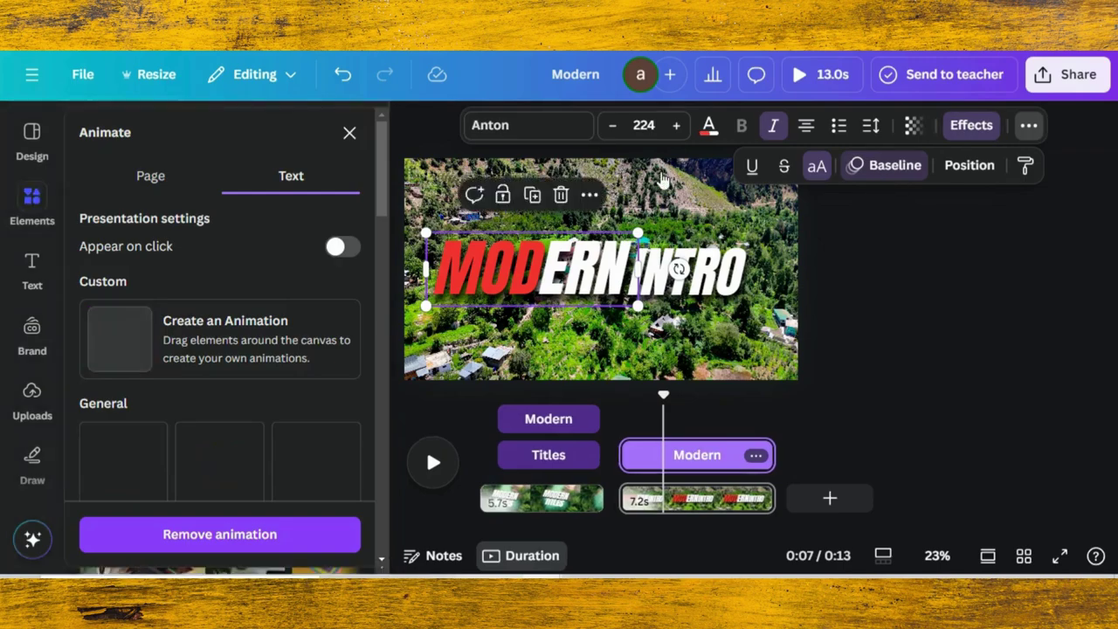
pyautogui.scroll(-7, 184, 290)
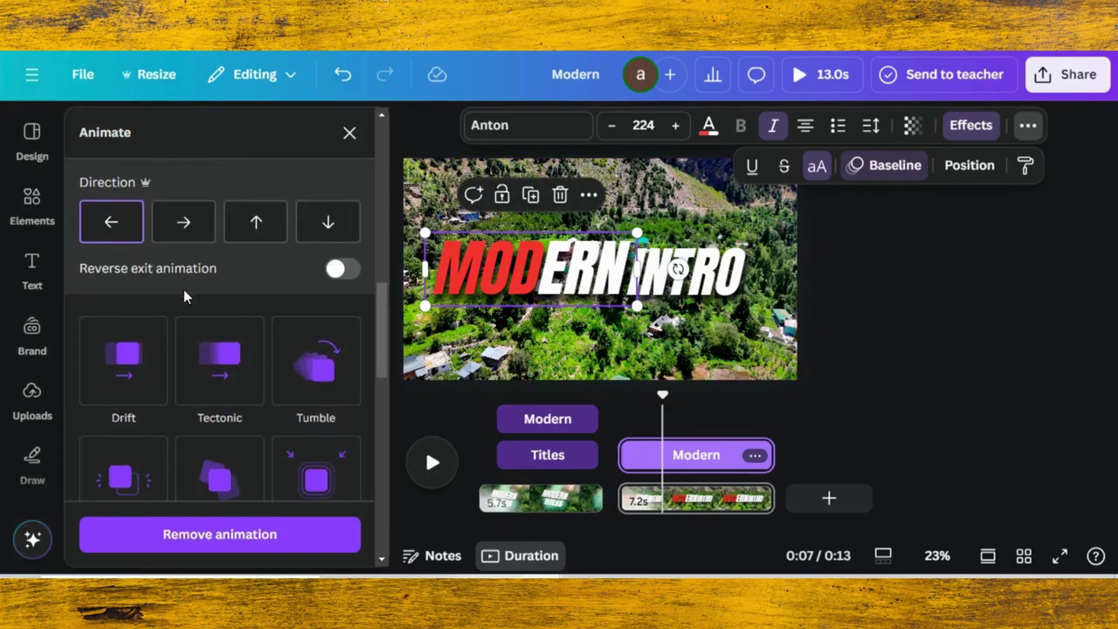
pyautogui.click(341, 269)
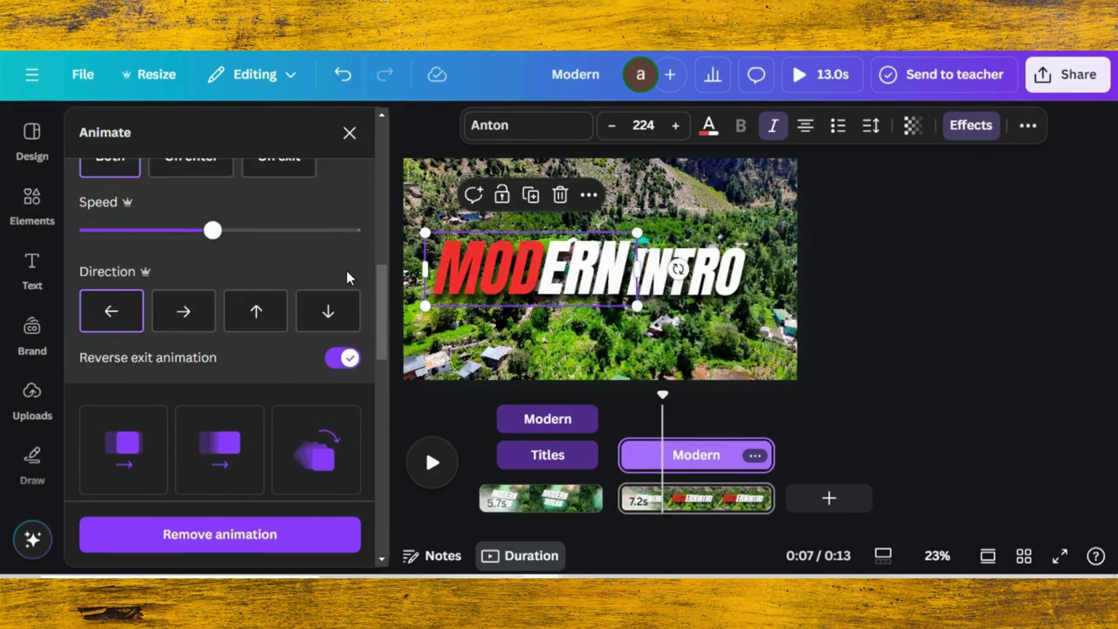
# Set the Baseline animation direction of the Intro text on the second page to right
pyautogui.click(576, 253)
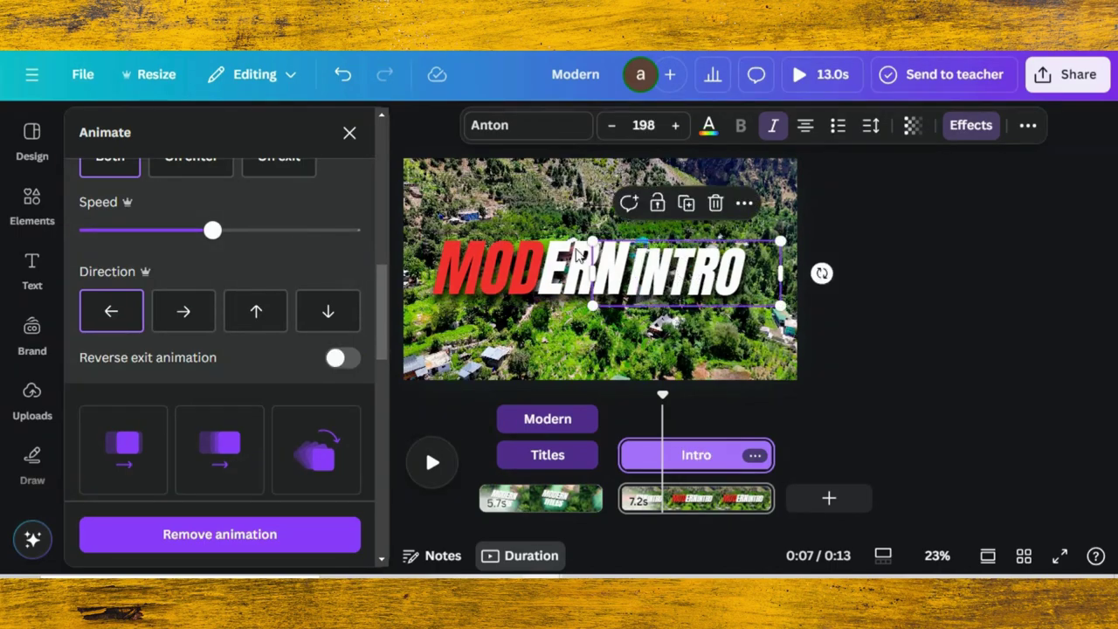
pyautogui.click(185, 310)
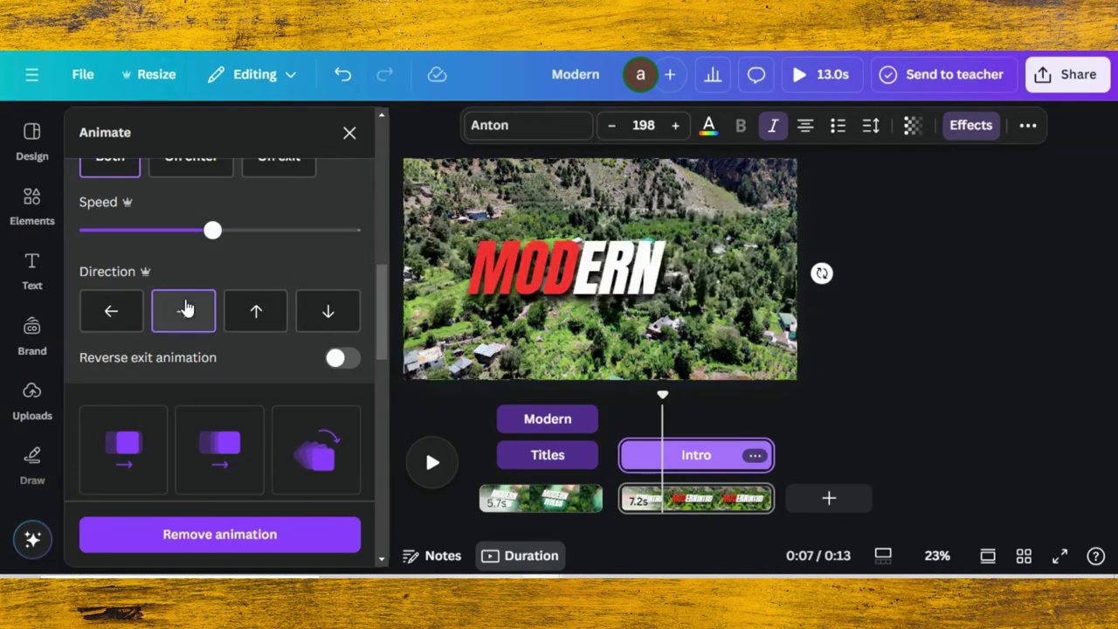
pyautogui.scroll(3, 242, 277)
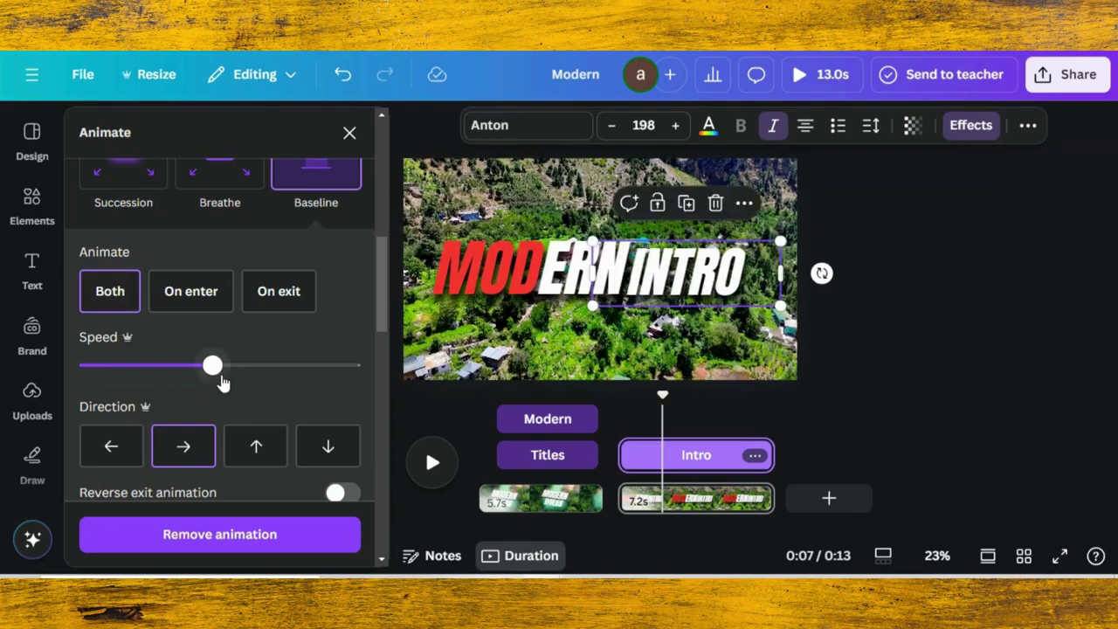
# Turn on reverse exit animation for the Intro text's Baseline animation on the second page
pyautogui.click(341, 495)
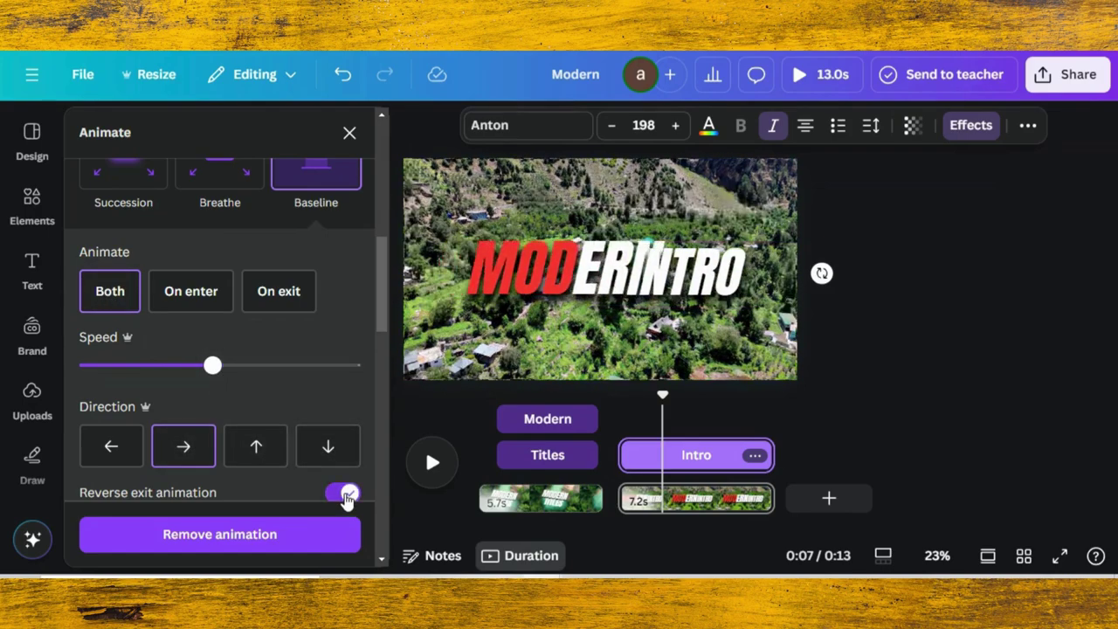
# Trim the second page's Intro and Modern texts together so they start shortly after the clip begins and end at about 0:10
pyautogui.hotkey('ctrl', 'a')
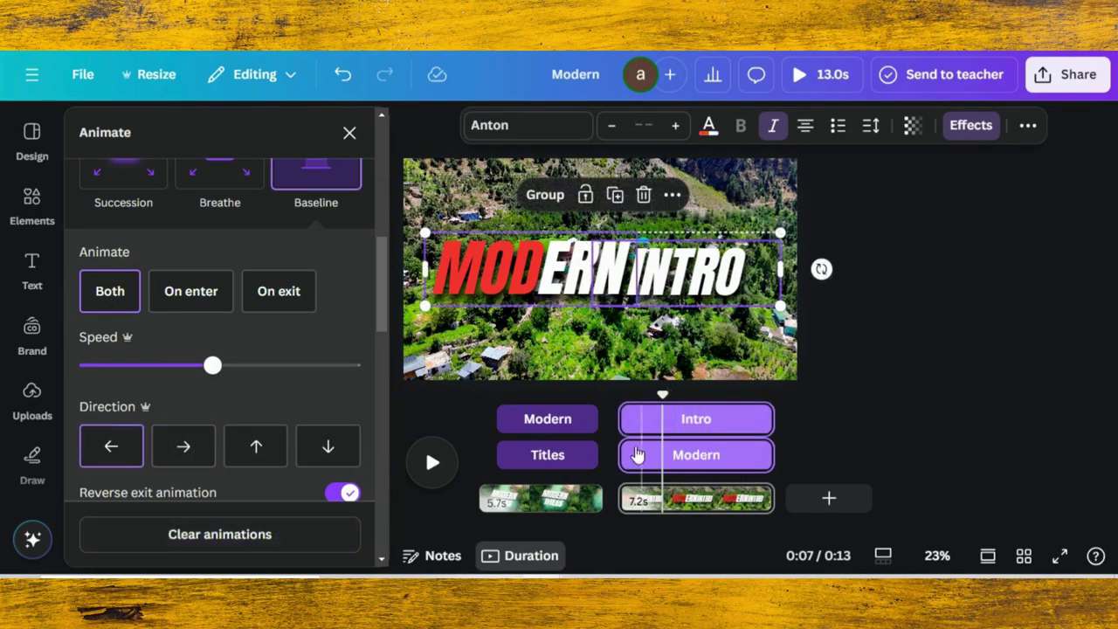
pyautogui.moveTo(622, 444); pyautogui.dragTo(654, 417)
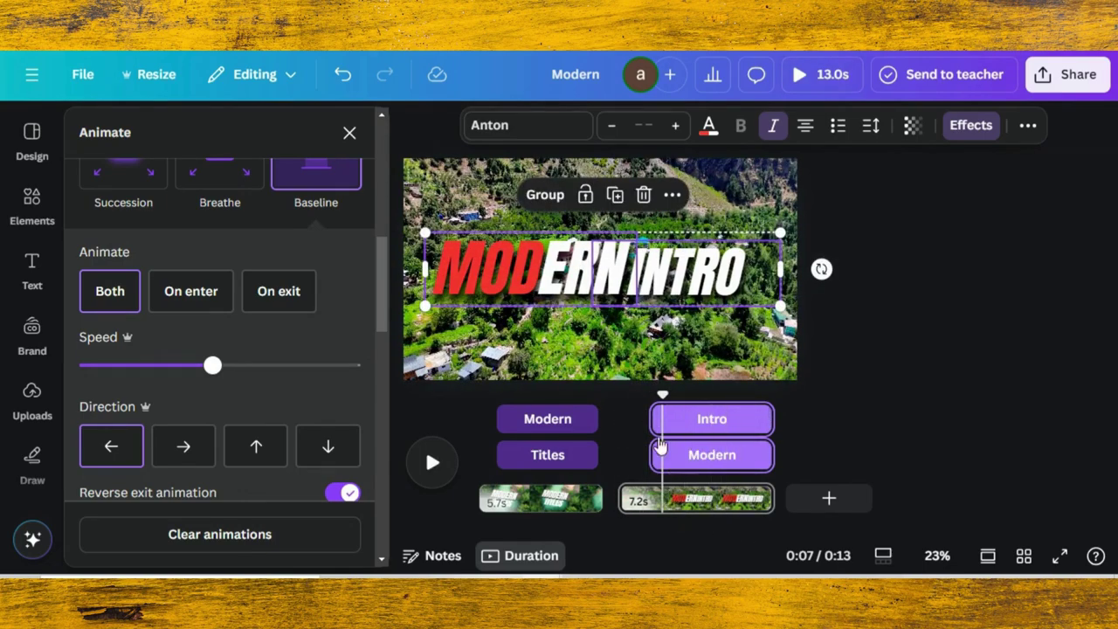
pyautogui.moveTo(662, 392); pyautogui.dragTo(621, 394)
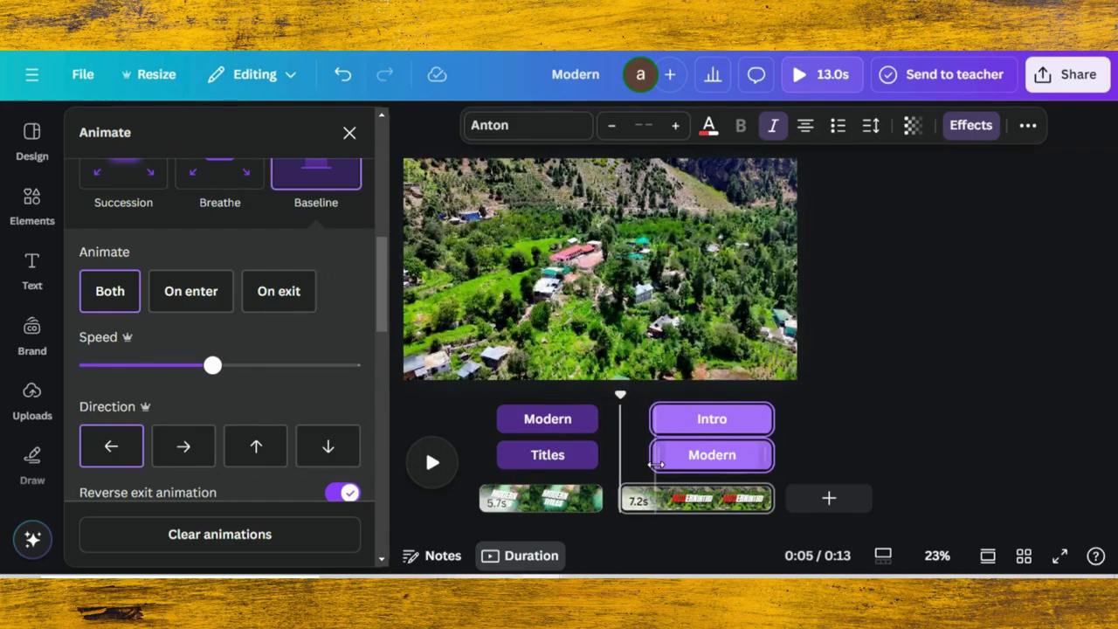
pyautogui.moveTo(651, 456); pyautogui.dragTo(638, 418)
pyautogui.click(432, 462)
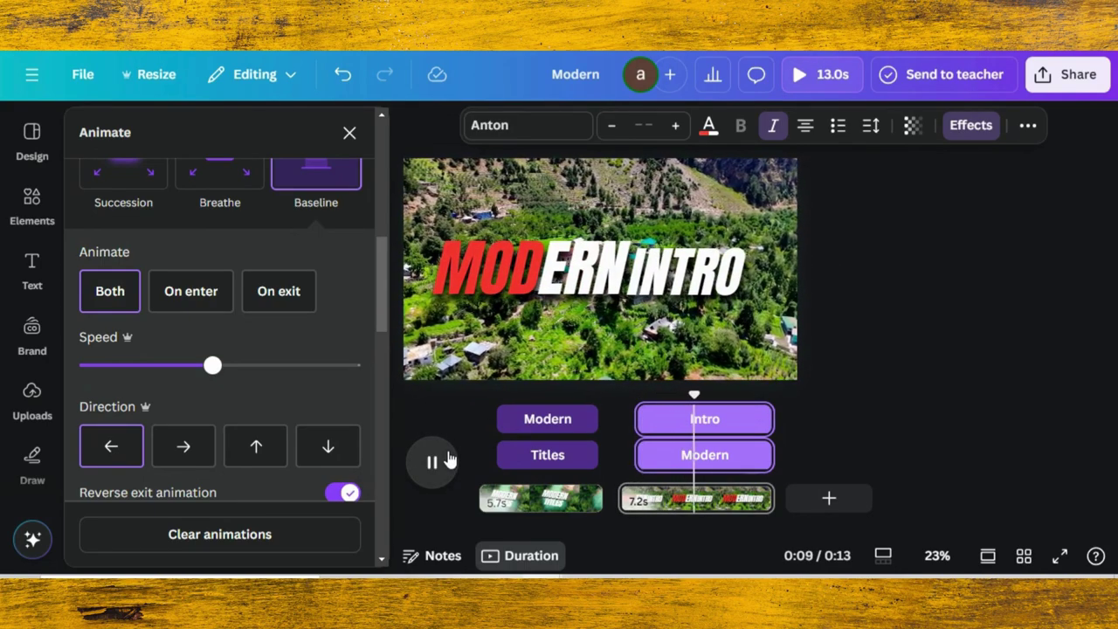
pyautogui.click(444, 460)
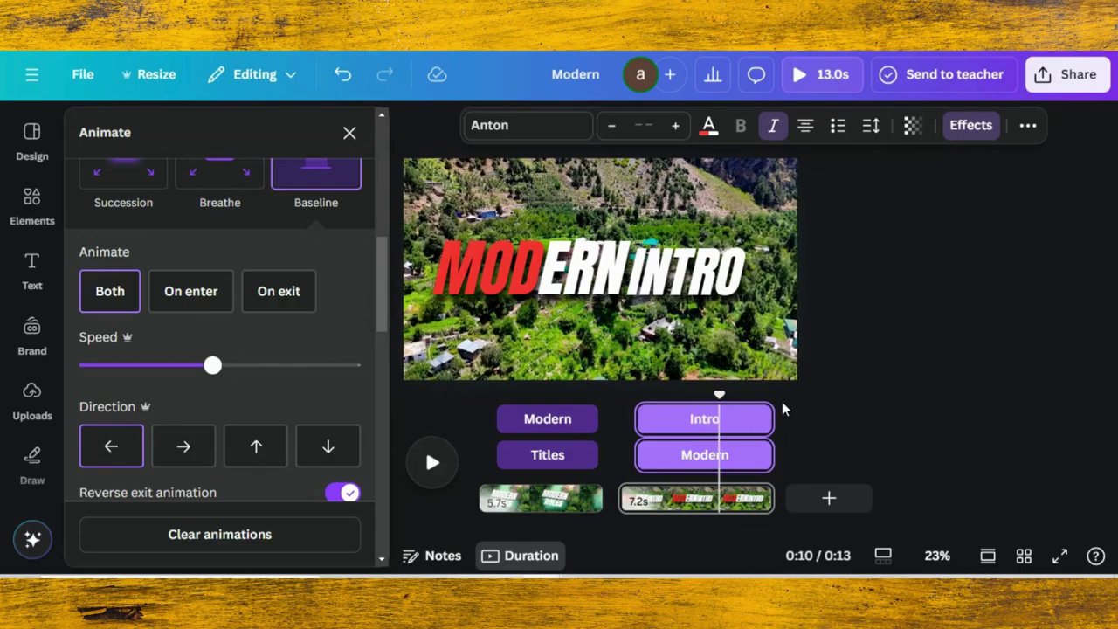
pyautogui.moveTo(765, 409); pyautogui.dragTo(719, 407)
pyautogui.moveTo(770, 451); pyautogui.dragTo(728, 447)
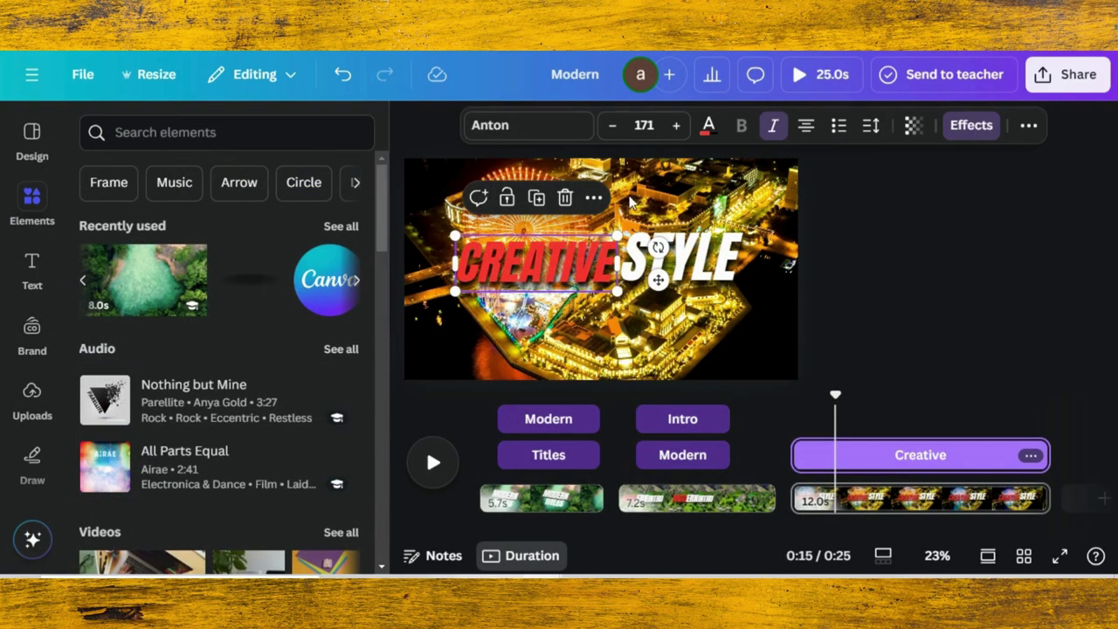
# Set the Baseline animation direction of the red Creative text on the third page to down
pyautogui.click(1027, 131)
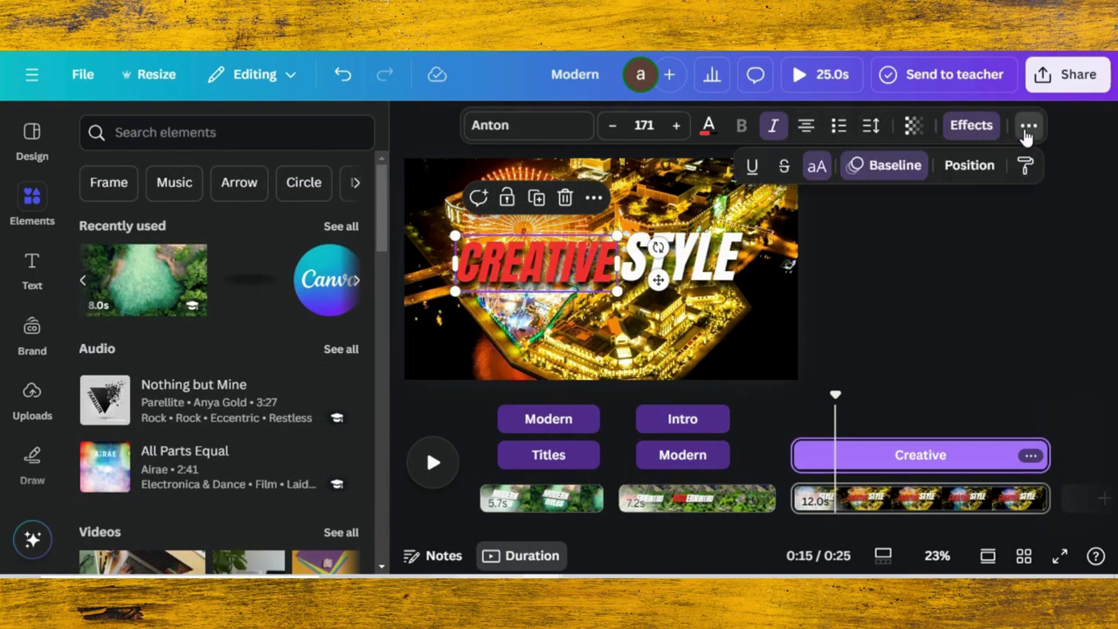
pyautogui.click(899, 166)
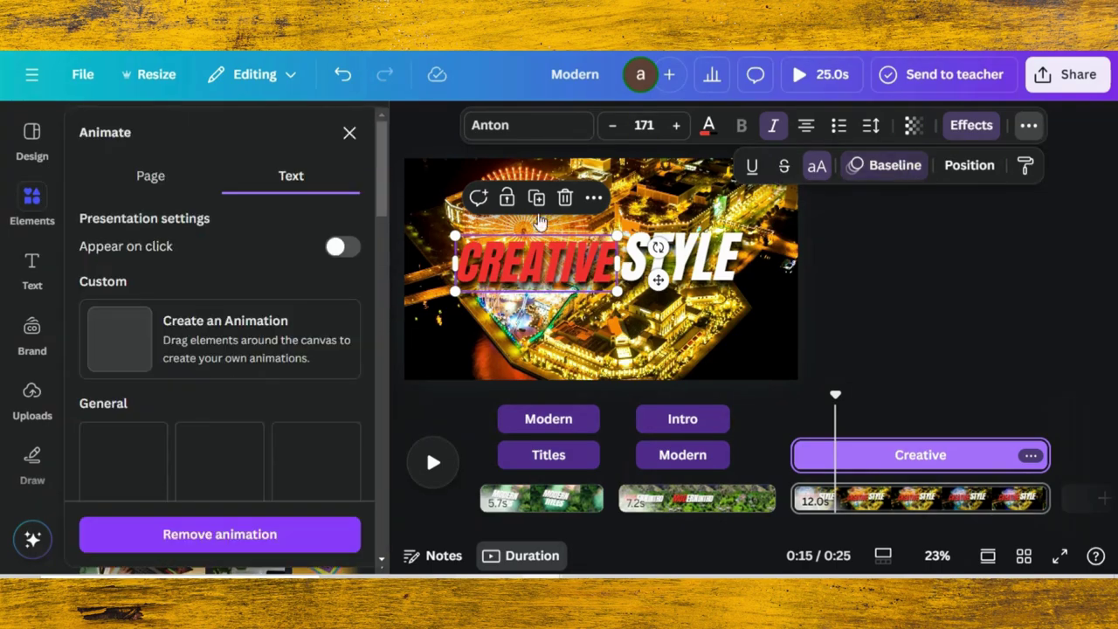
pyautogui.scroll(-5, 135, 376)
pyautogui.scroll(-2, 135, 380)
pyautogui.click(133, 387)
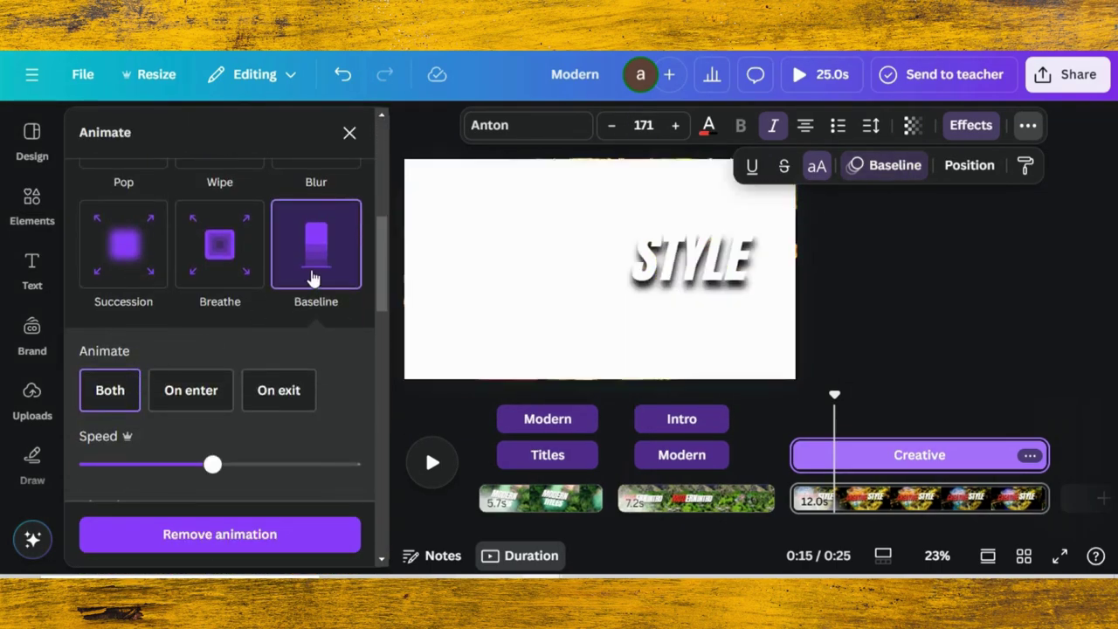
pyautogui.scroll(-3, 102, 410)
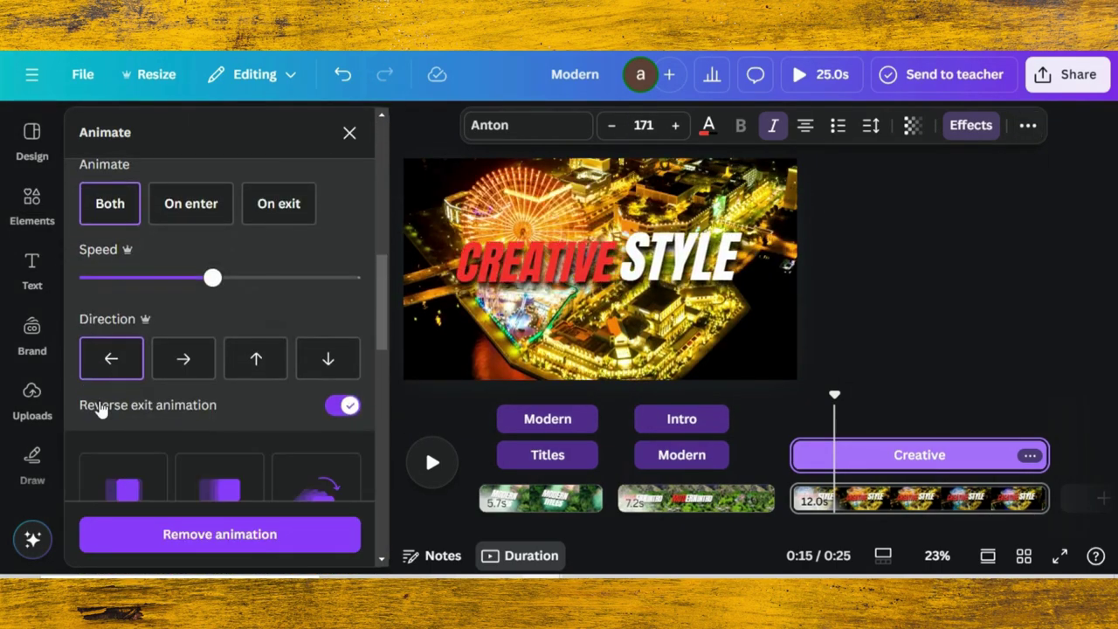
pyautogui.click(111, 362)
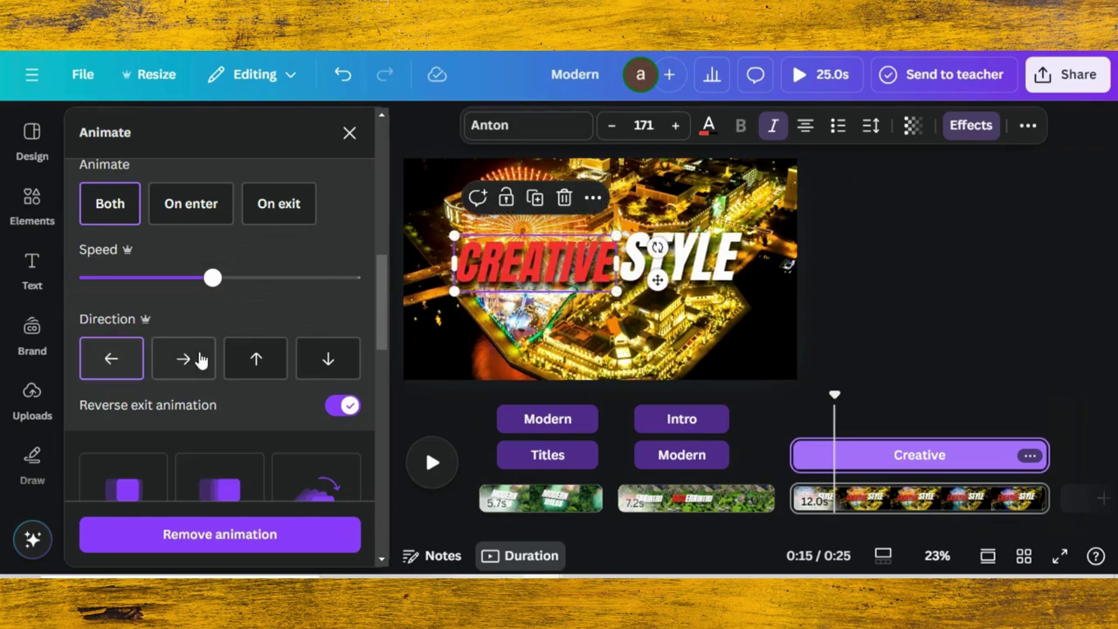
pyautogui.click(307, 367)
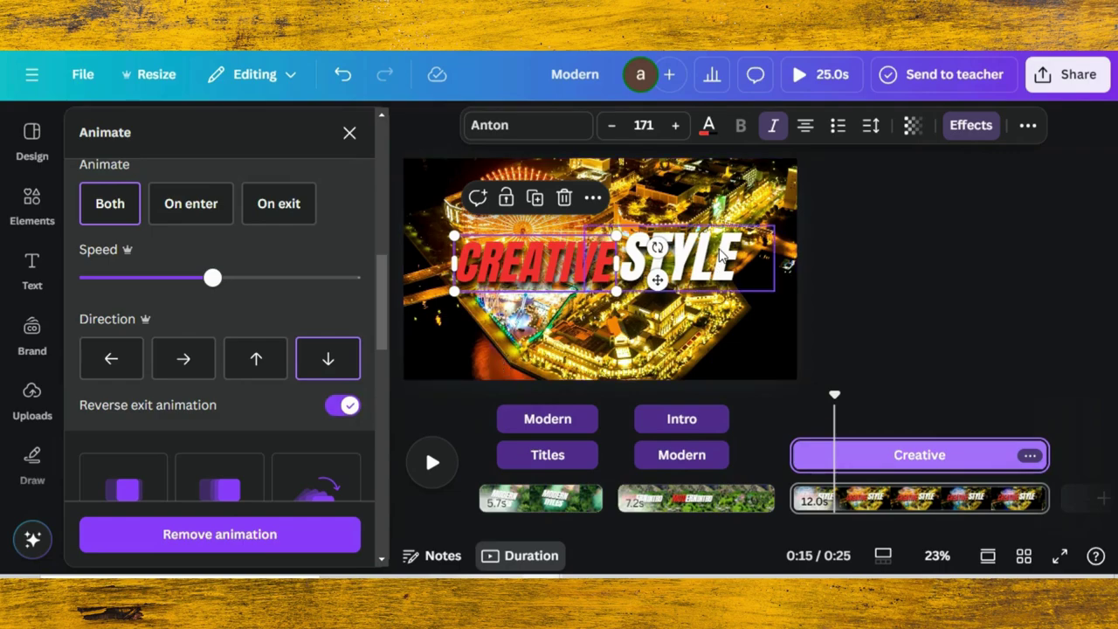
# Set the Baseline animation direction of the Style text on the third page to up
pyautogui.click(681, 258)
pyautogui.scroll(2, 254, 227)
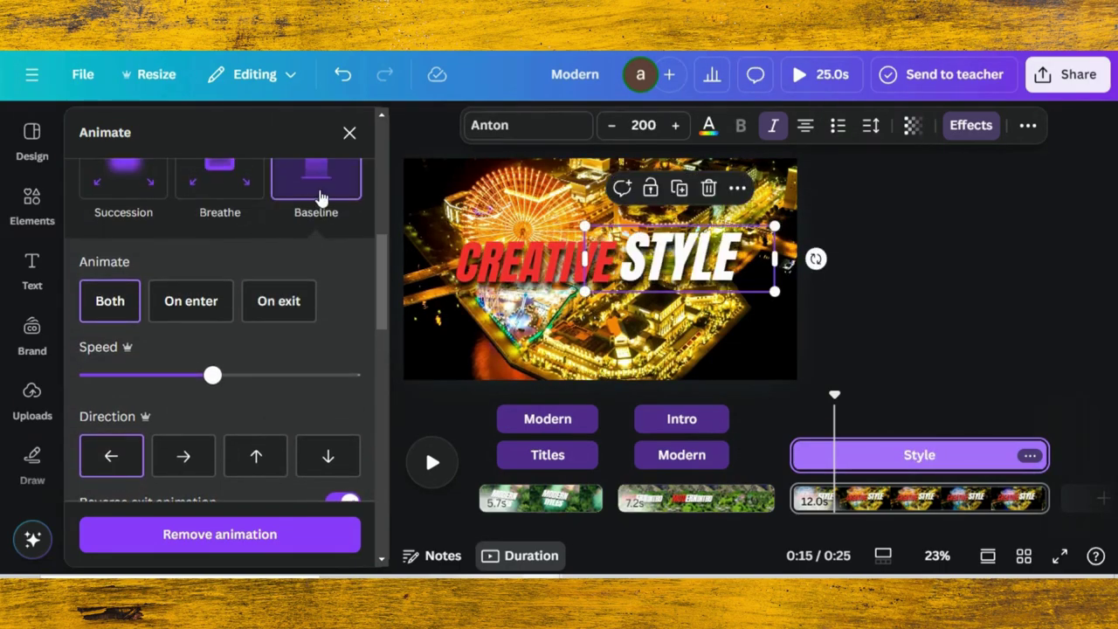
pyautogui.click(254, 457)
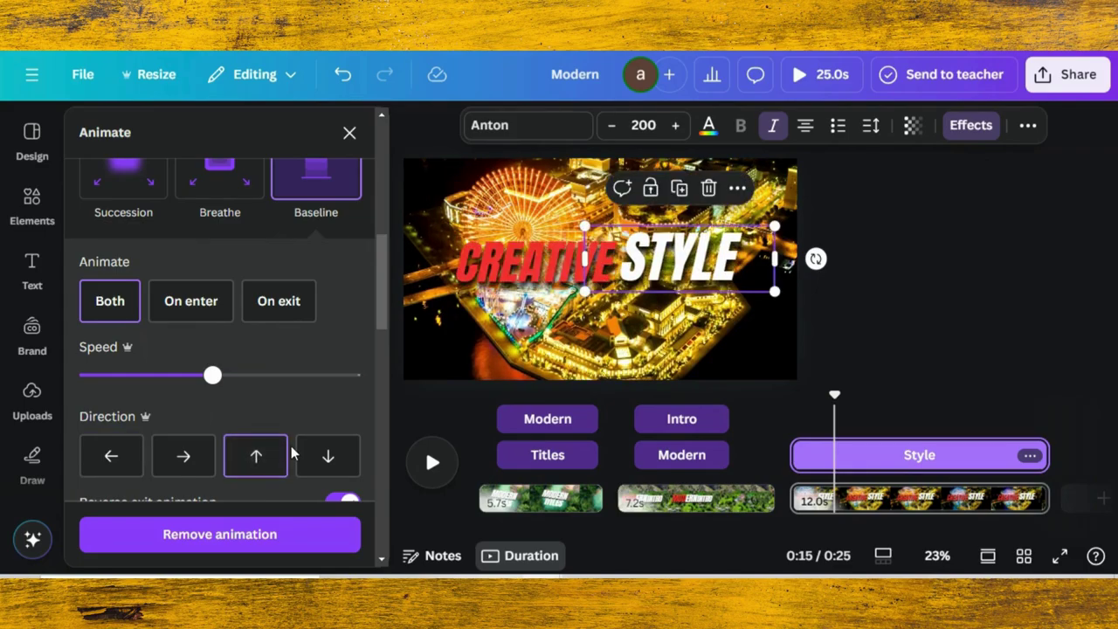
pyautogui.scroll(-2, 293, 452)
# Play back the third page's titles and trim the end of the Creative text to line up with the Style text
pyautogui.click(431, 463)
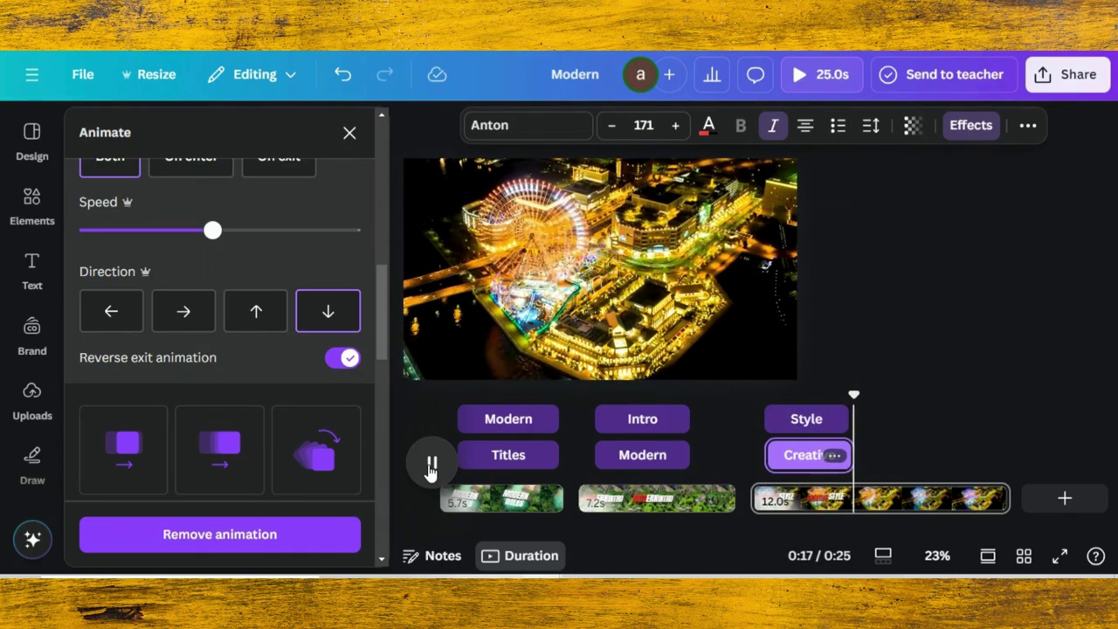
pyautogui.click(431, 464)
pyautogui.click(849, 447)
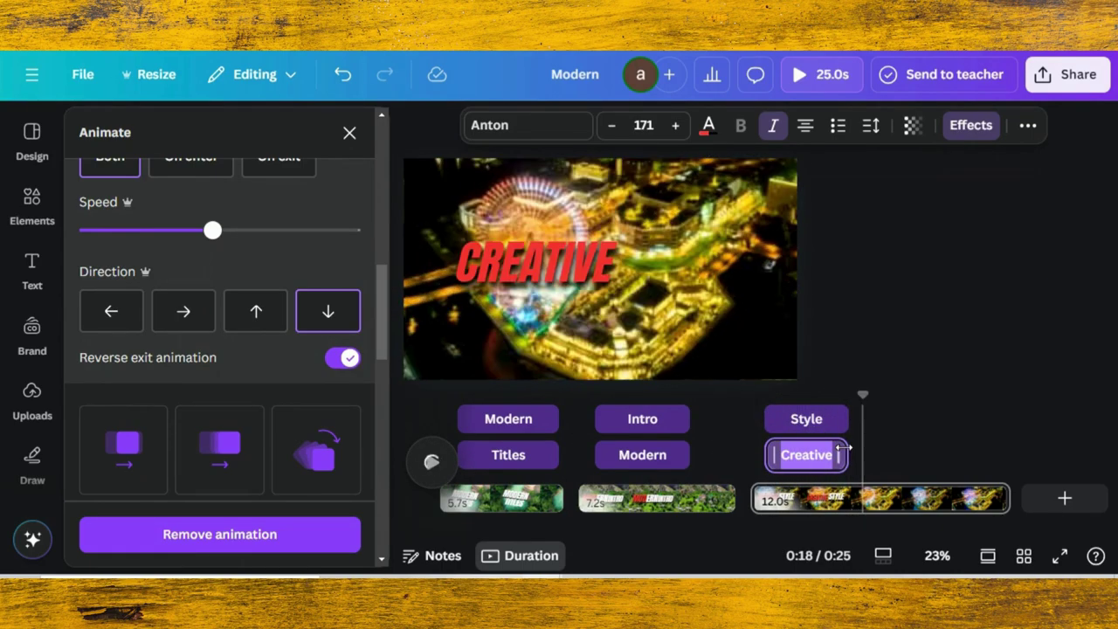